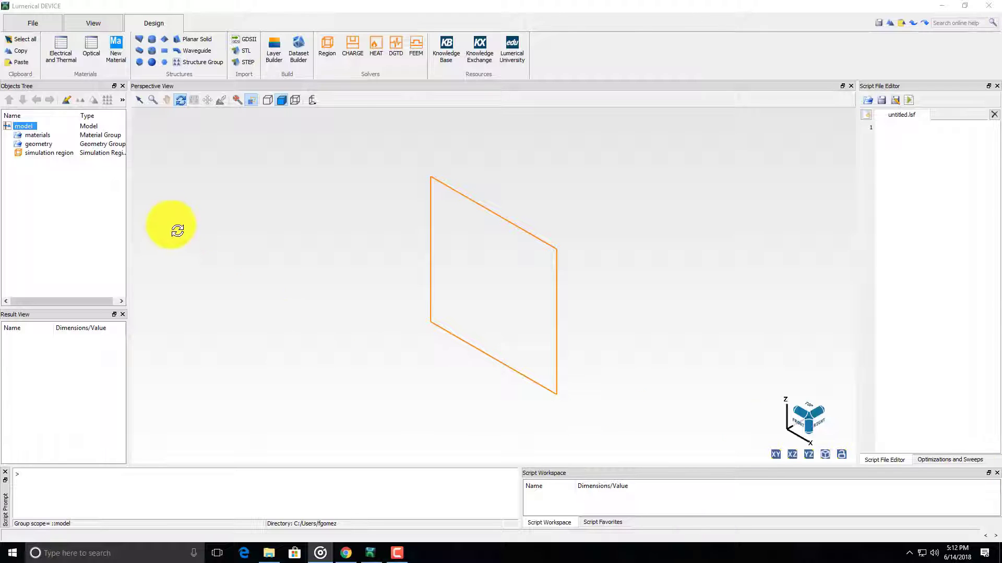
Step: Add the Dielectric material with refractive index 2 from the optical material database to the current project
left_click(99, 60)
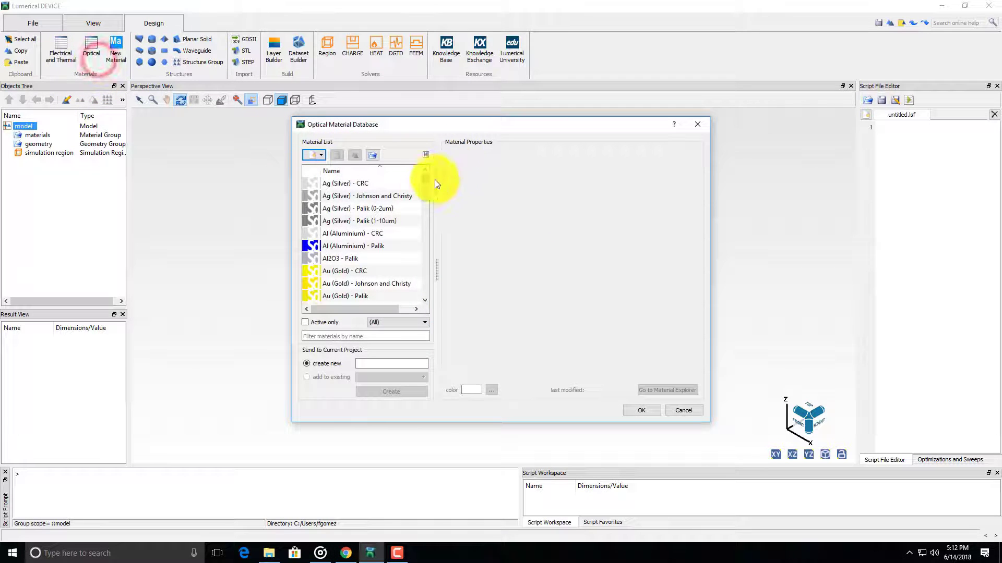
left_click_drag(425, 188, 424, 214)
left_click(370, 246)
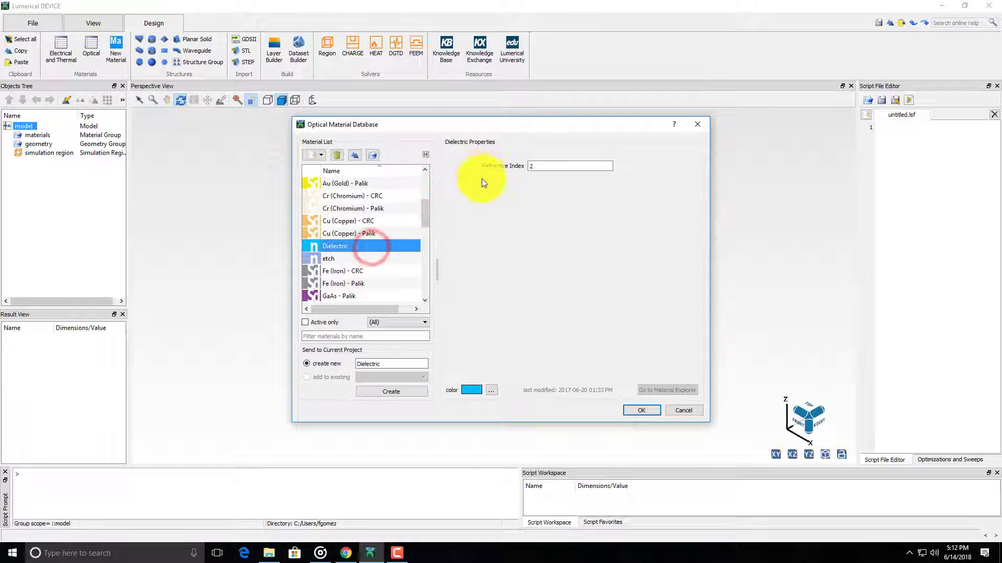
left_click(392, 392)
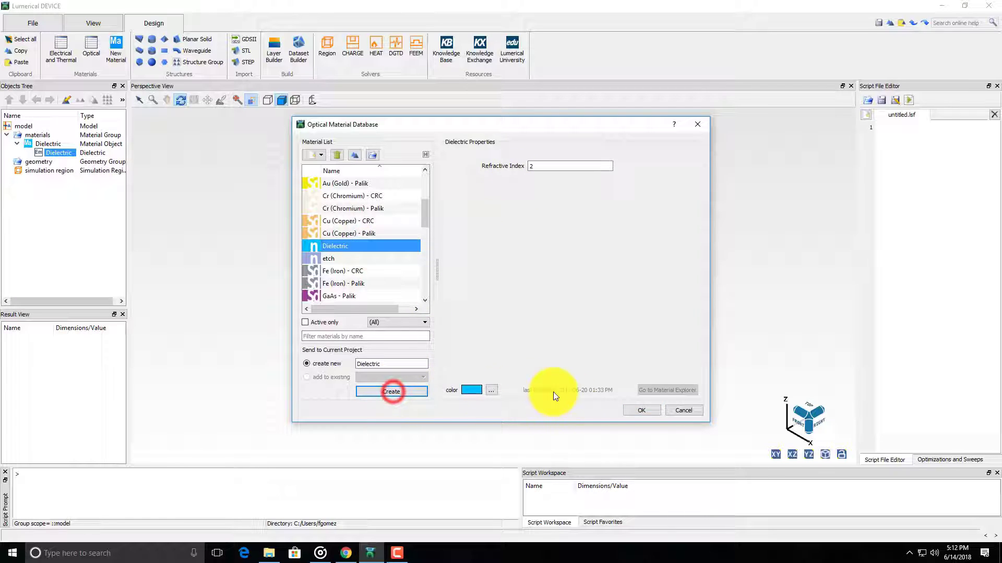
left_click(646, 411)
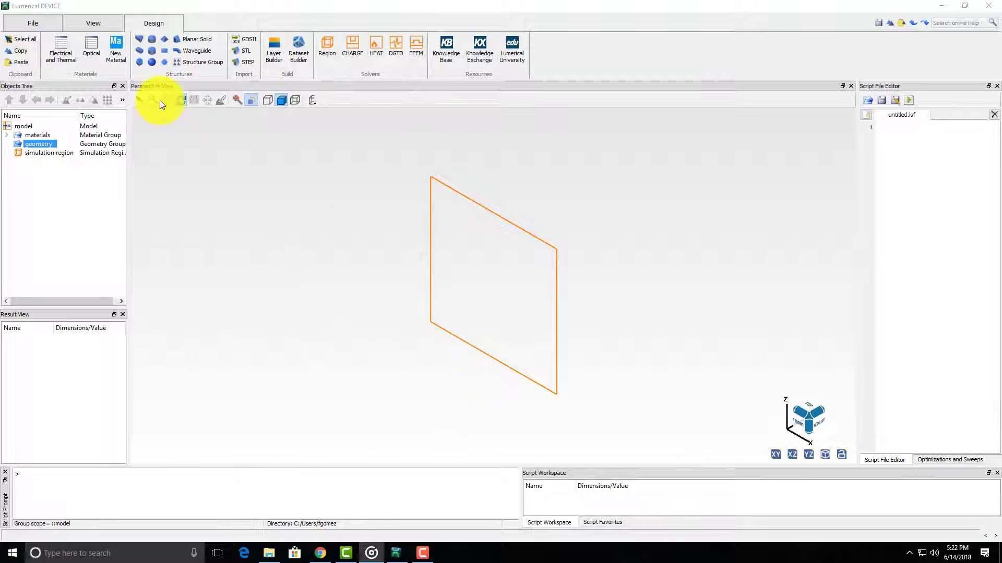
Step: Add a circle structure to the geometry group and set its radius to 10 µm
left_click(151, 39)
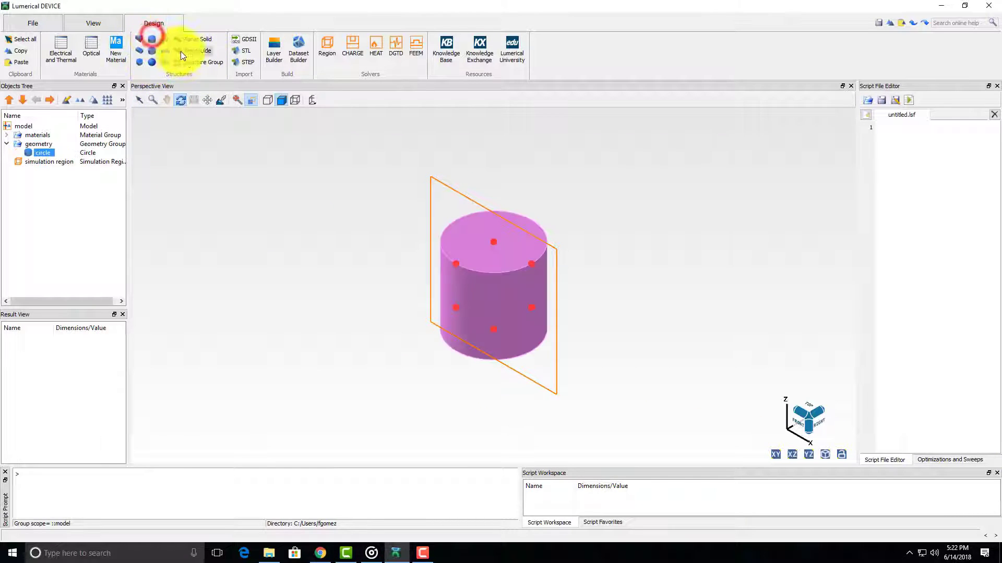
right_click(43, 152)
left_click(58, 155)
left_click(415, 293)
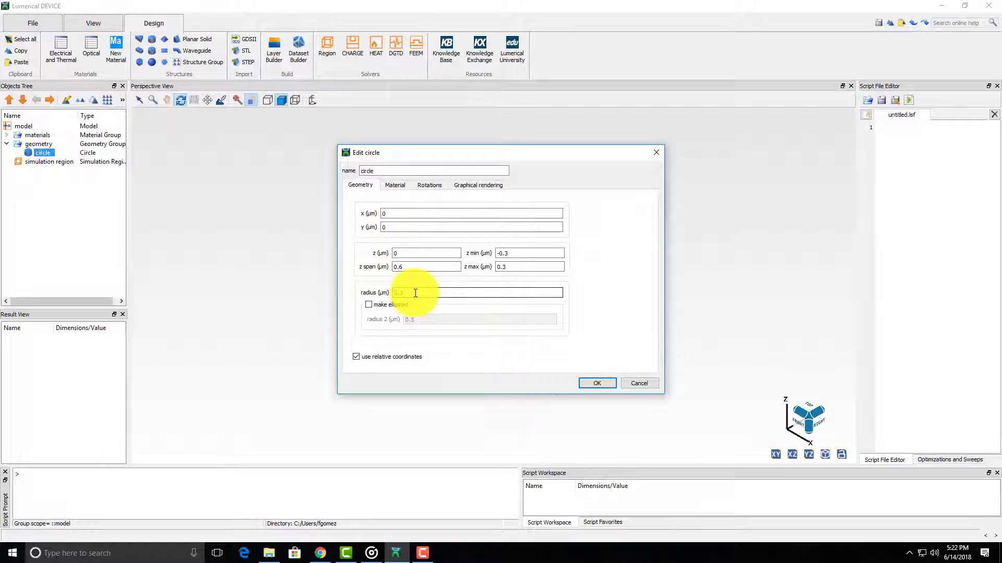
left_click_drag(415, 293, 385, 292)
type("10")
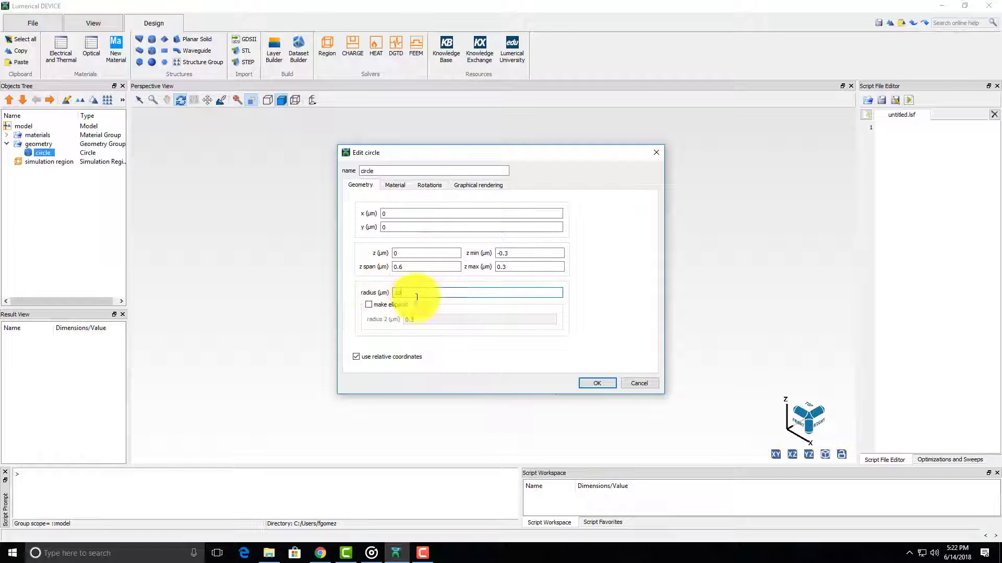
left_click(418, 294)
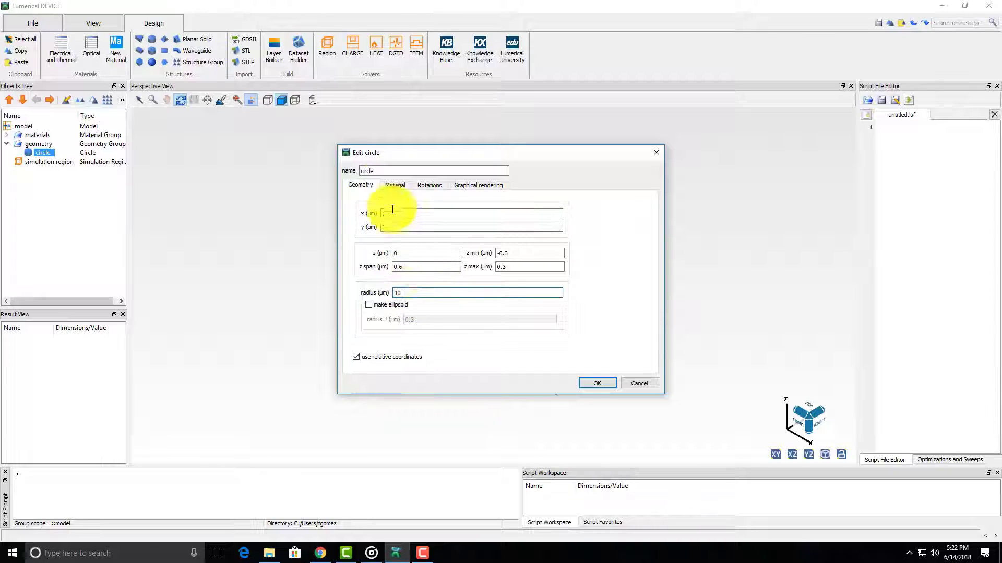
Step: Rename the circle to fiber and assign it the Dielectric material
double_click(381, 170)
type("file")
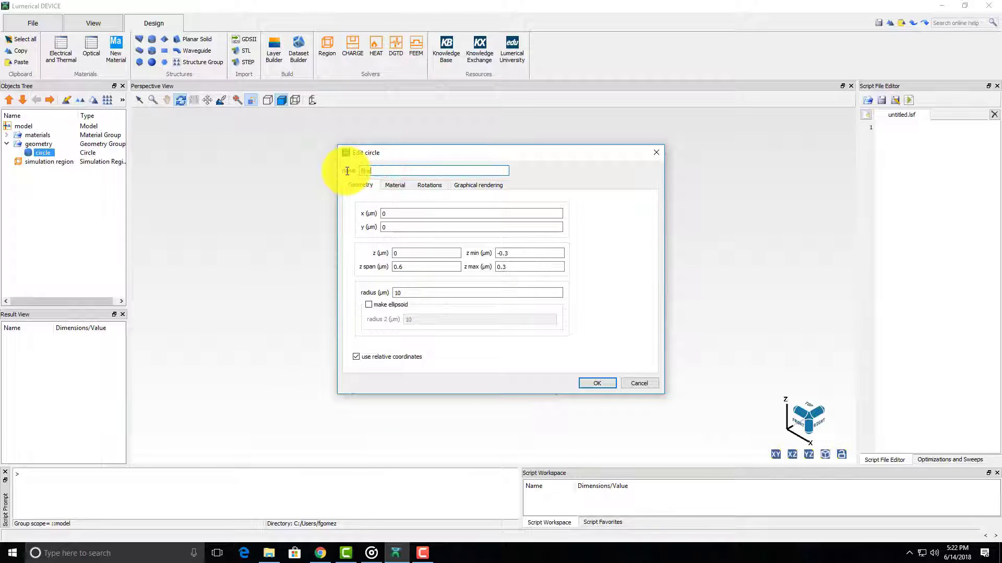
left_click(392, 183)
left_click(404, 204)
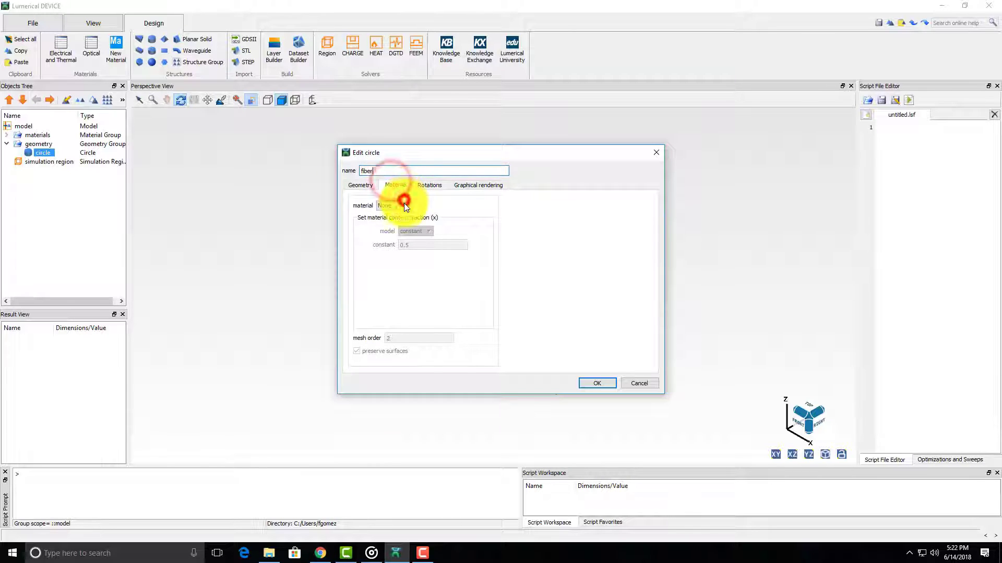
left_click(392, 218)
left_click(592, 382)
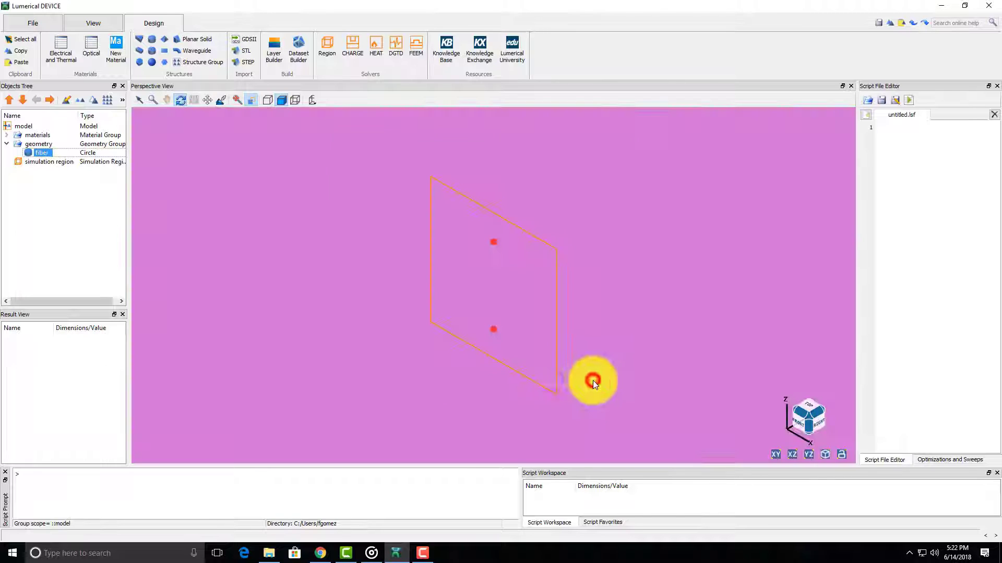
left_click(237, 101)
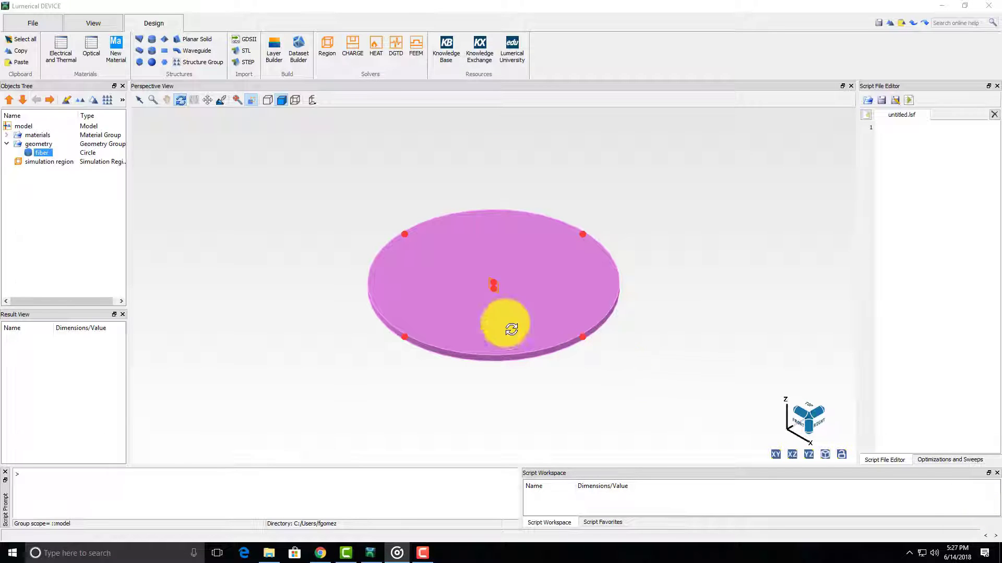
Step: Set the simulation region's dimension to 2D Z-Normal and make its x and y min and max boundaries open
left_click(66, 164)
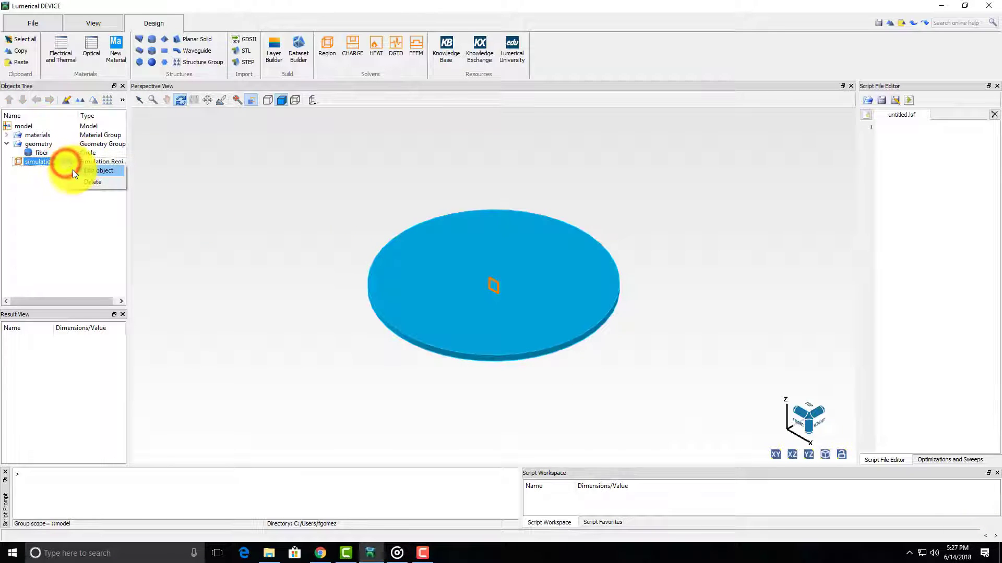
double_click(66, 164)
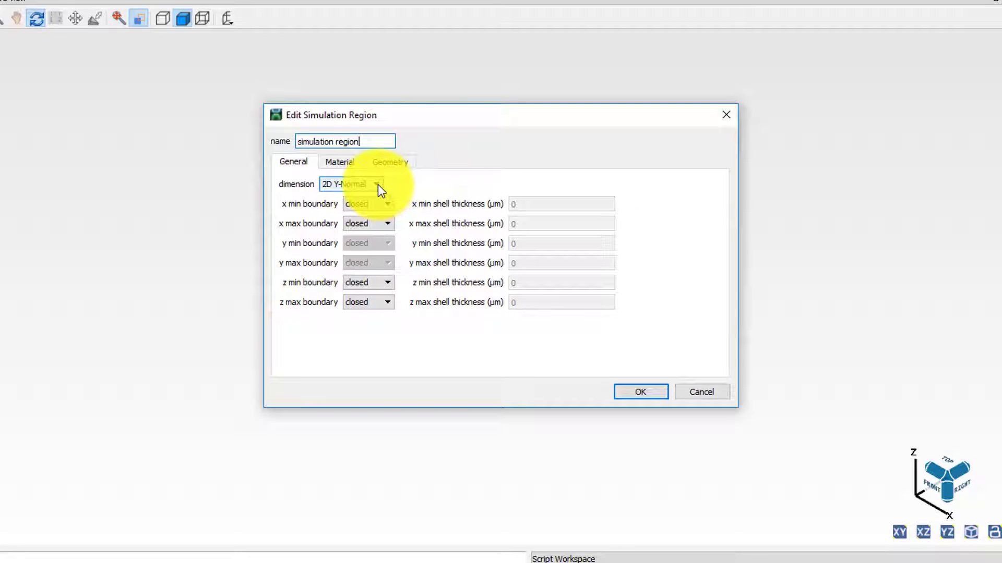
left_click(378, 183)
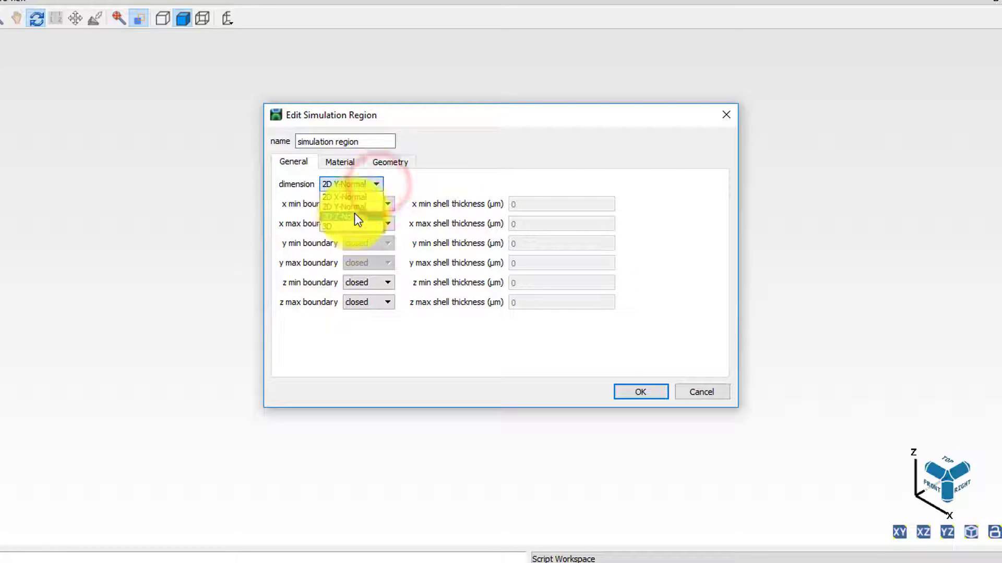
left_click(351, 216)
left_click(375, 208)
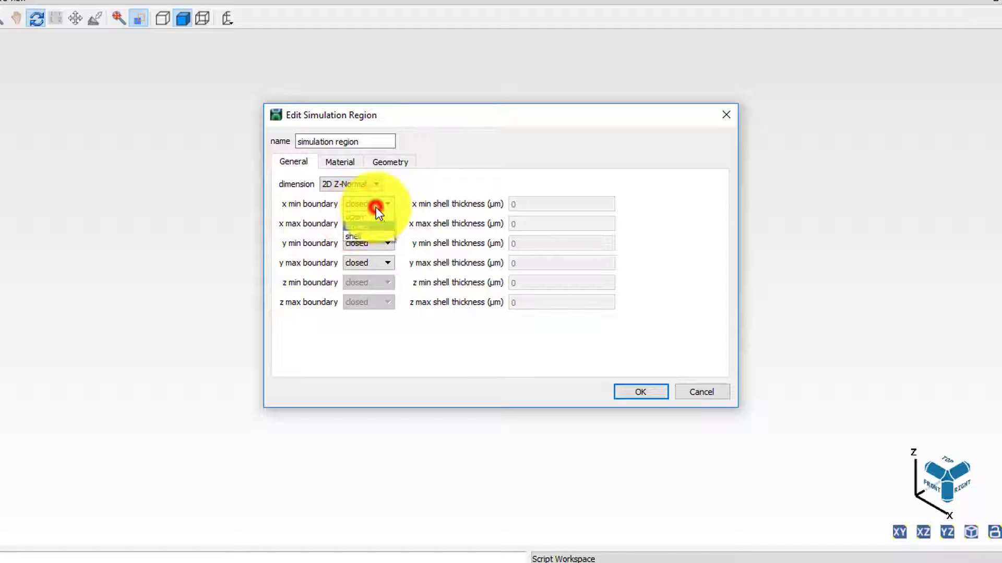
left_click(368, 224)
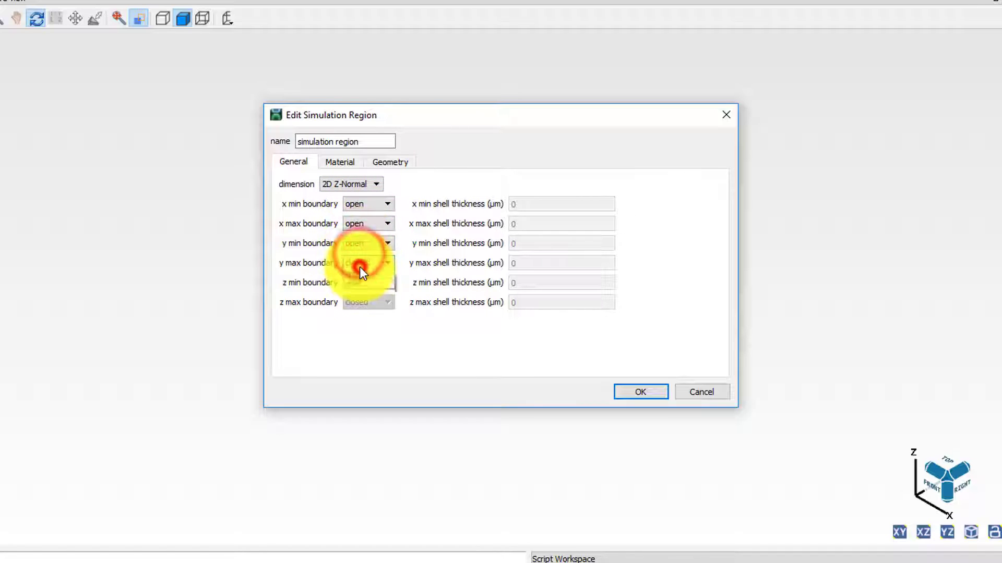
left_click(359, 265)
left_click(362, 274)
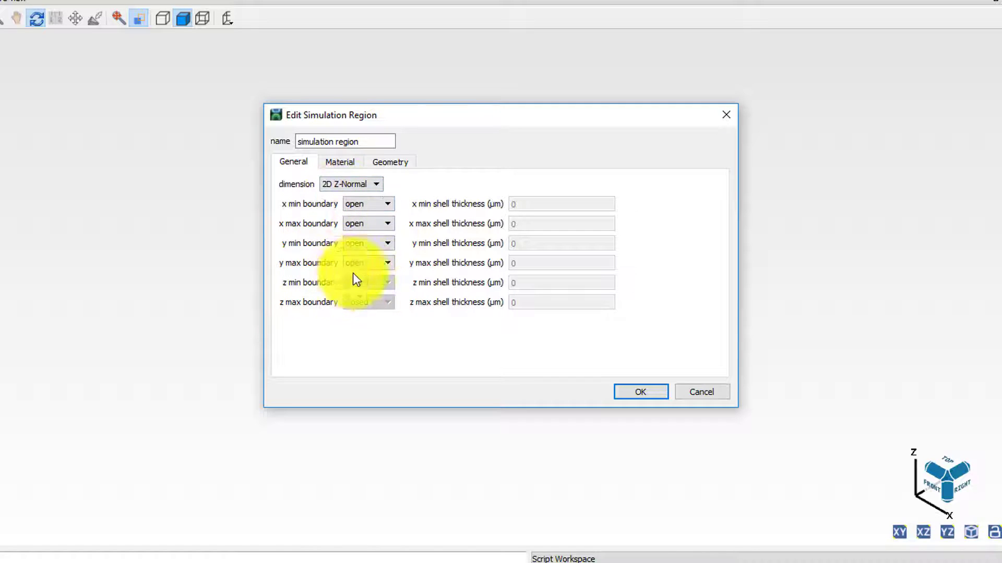
Step: Set the simulation region's x span and y span to 20 µm
left_click(399, 163)
double_click(408, 211)
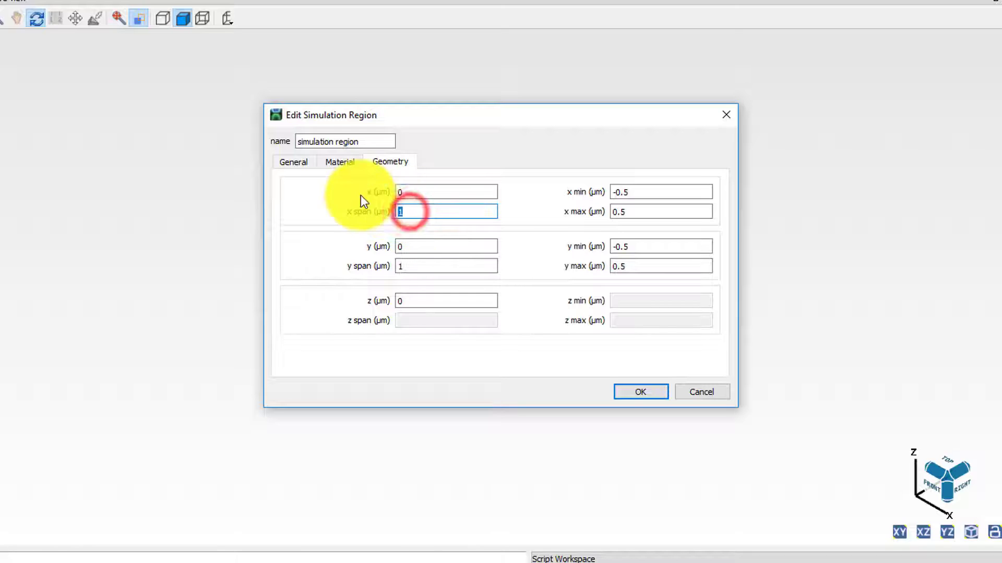
type("20")
double_click(410, 266)
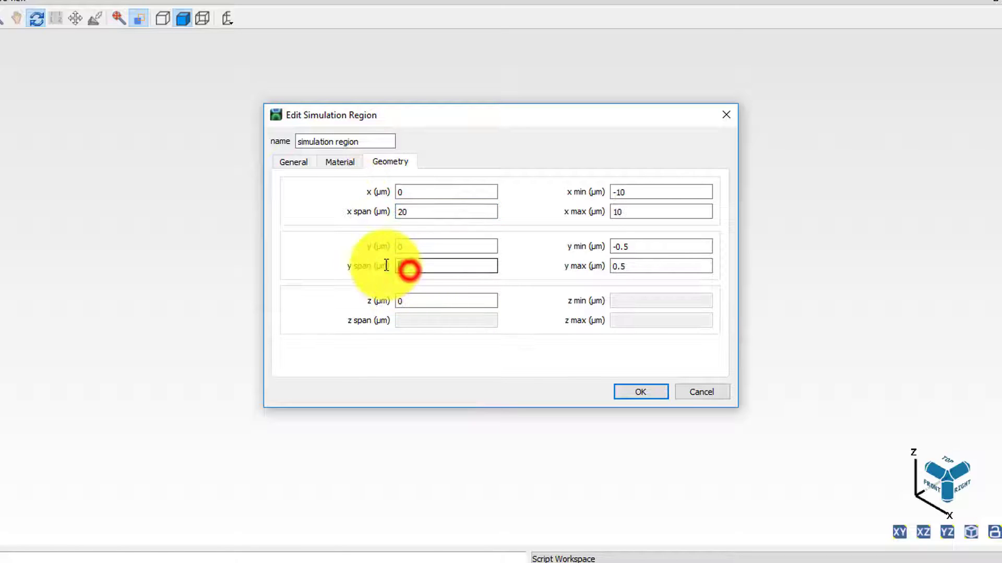
type("20")
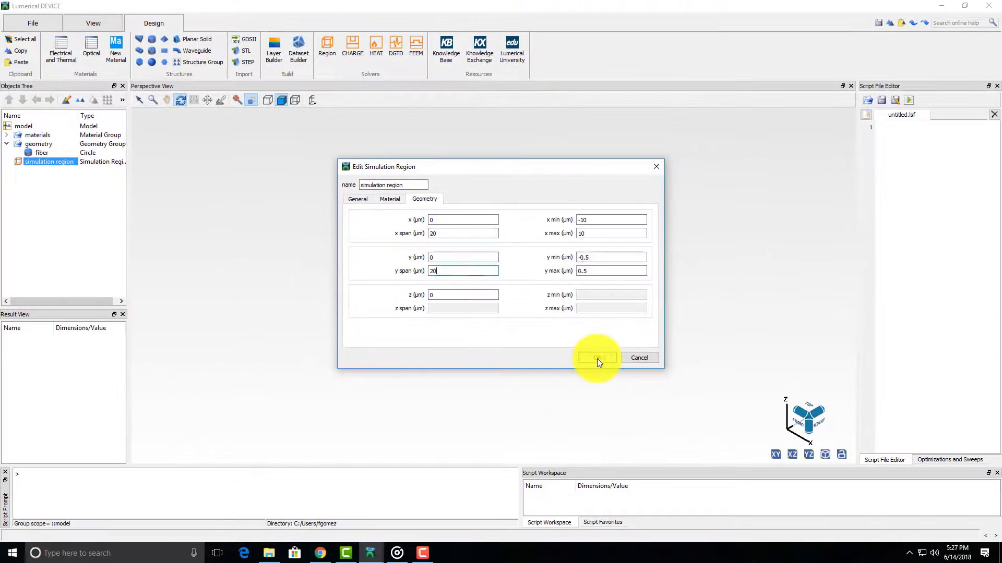
left_click(641, 392)
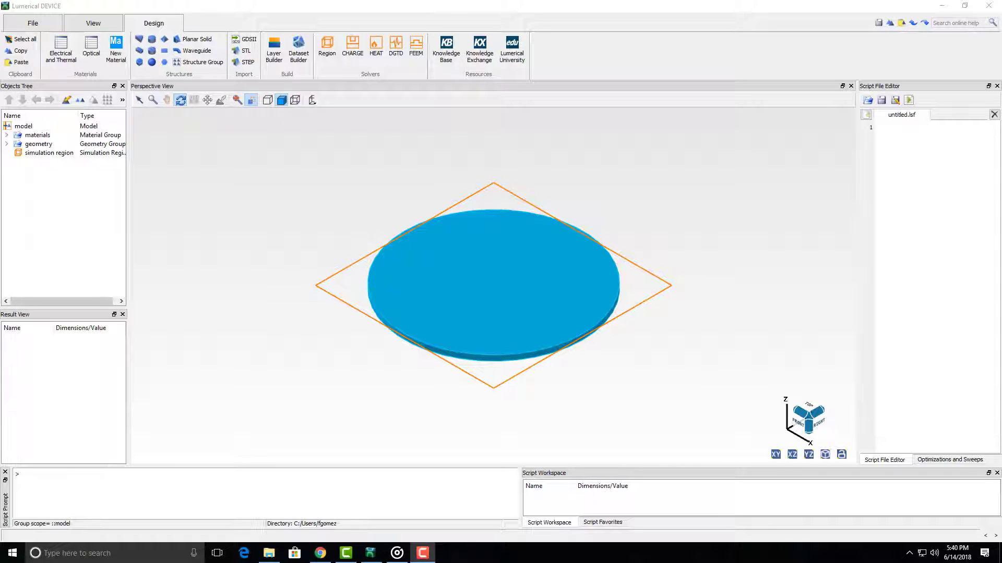
Step: Add a FEEM solver and define its modal analysis by wavelength, with a value of 1 um
left_click(417, 50)
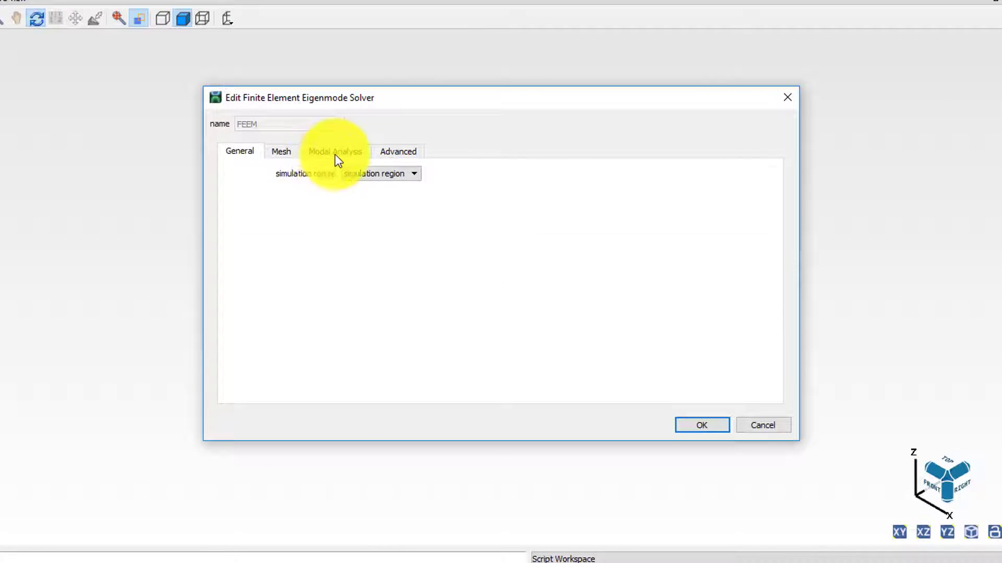
left_click(347, 161)
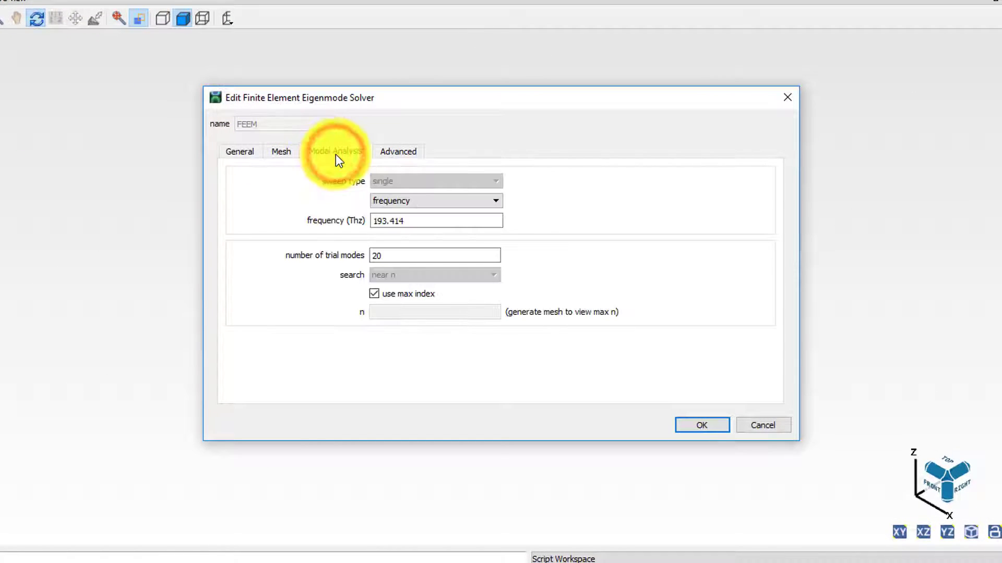
left_click(396, 202)
left_click(403, 221)
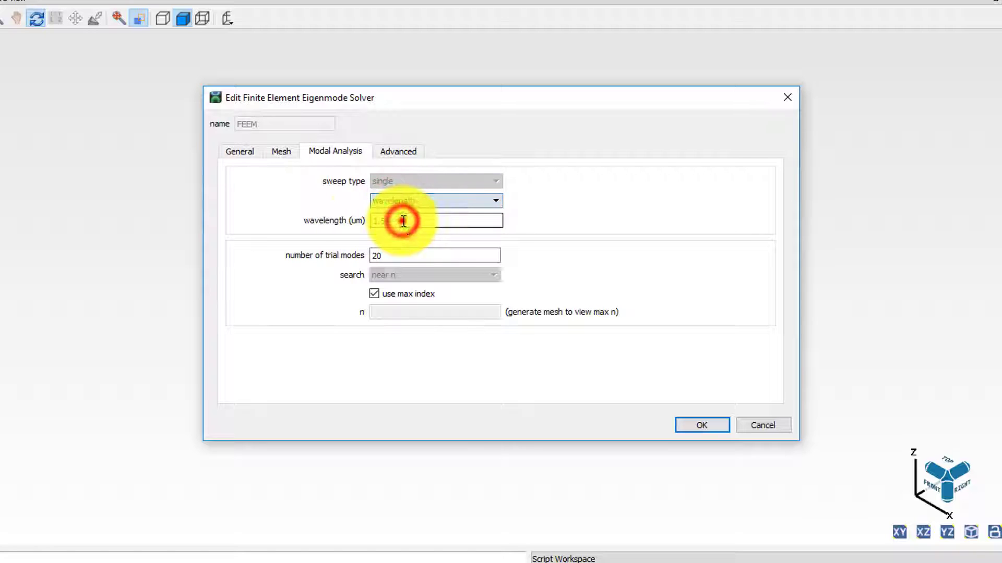
left_click_drag(404, 221, 353, 209)
type("1")
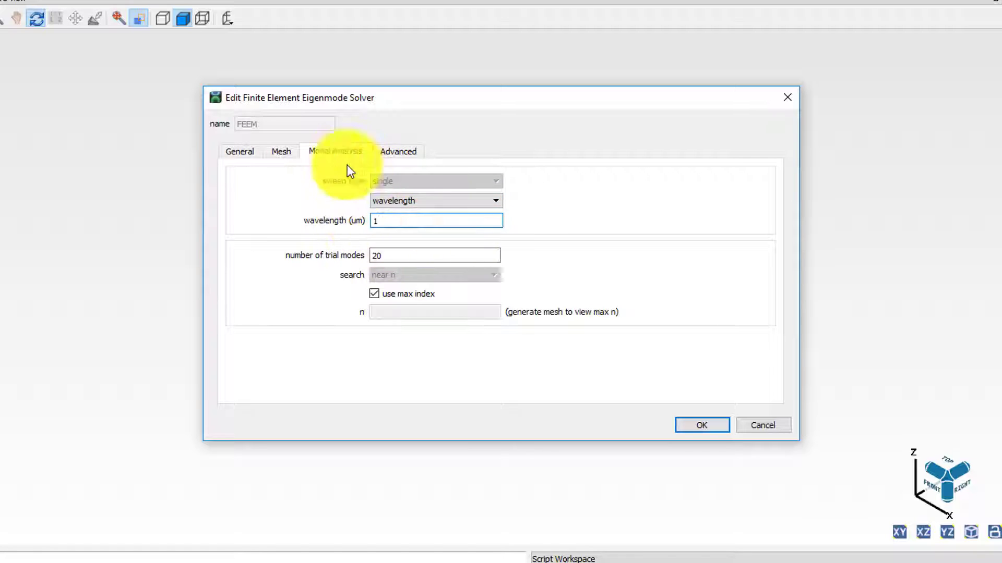
Step: Set the FEEM solver's mesh to 0.6 edges per wavelength and polynomial order 3
left_click(281, 152)
left_click(380, 191)
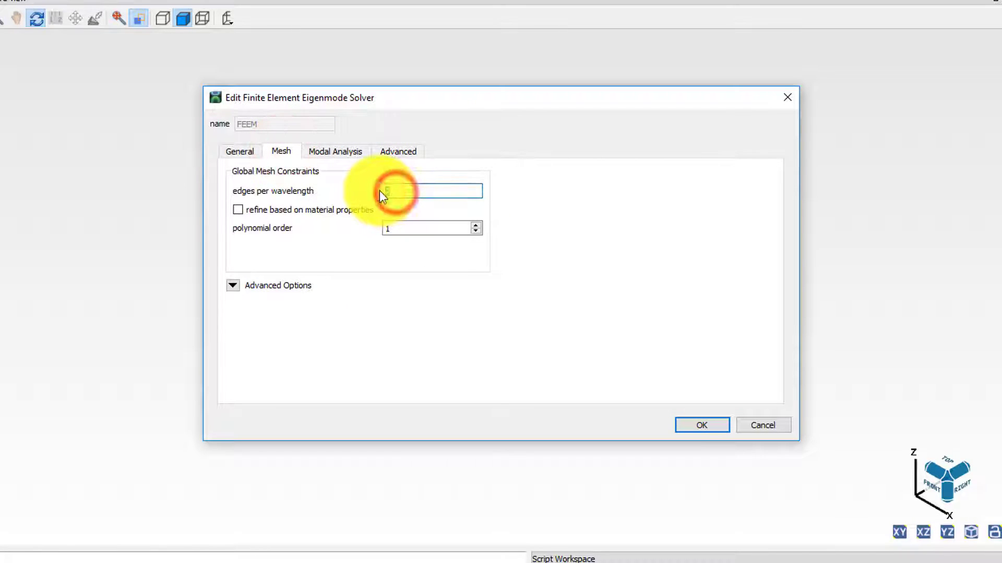
type("0.")
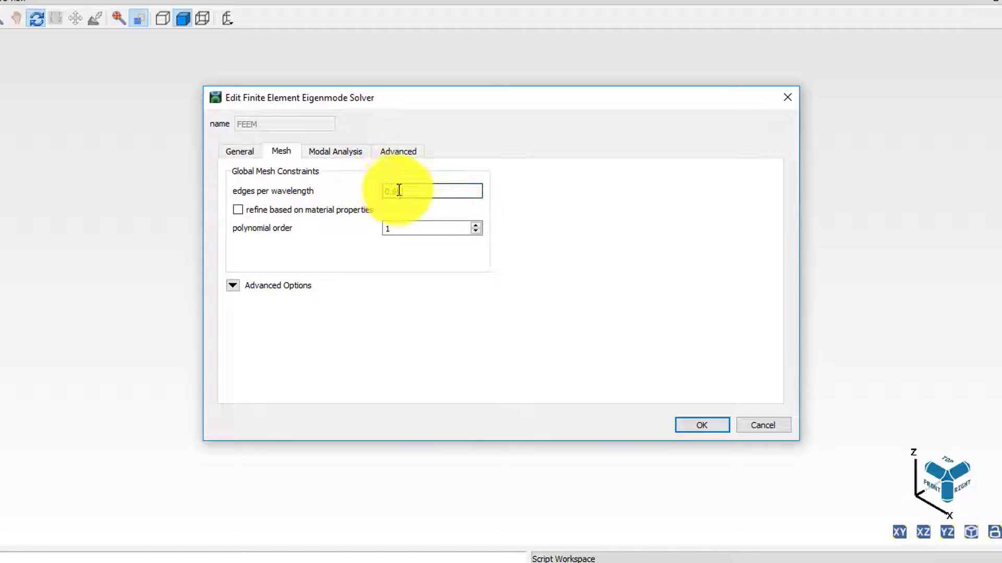
type("6")
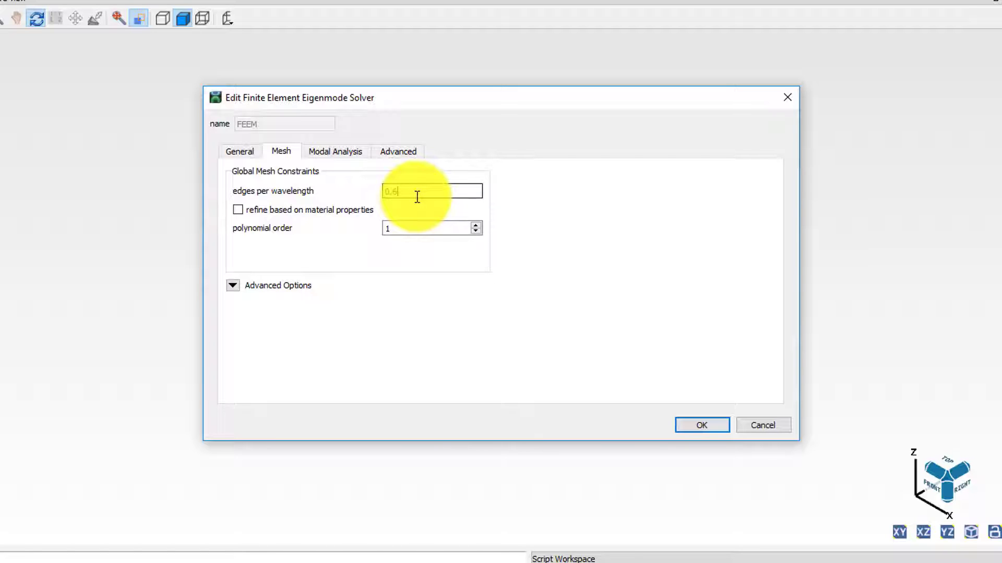
left_click(476, 225)
left_click(476, 224)
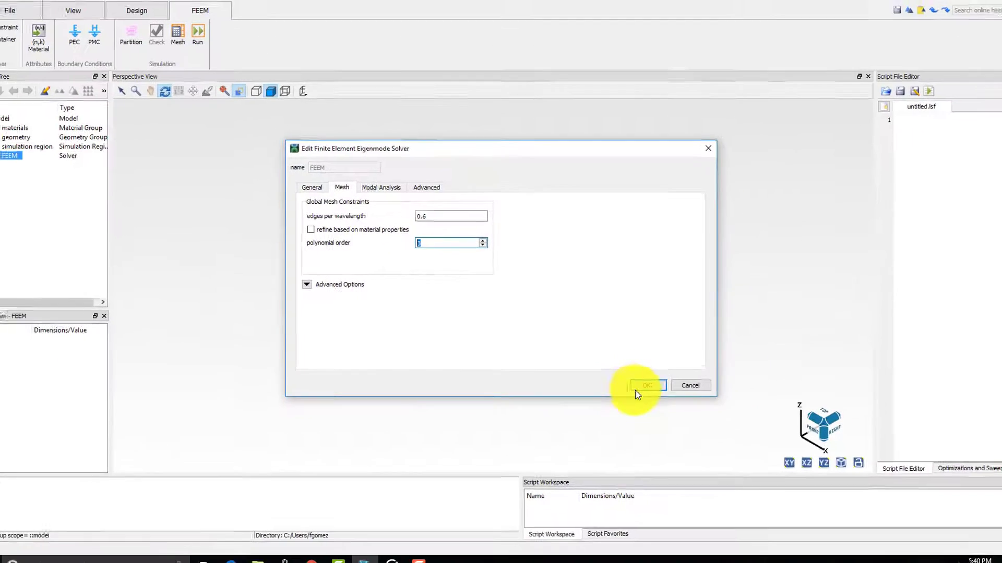
left_click(638, 388)
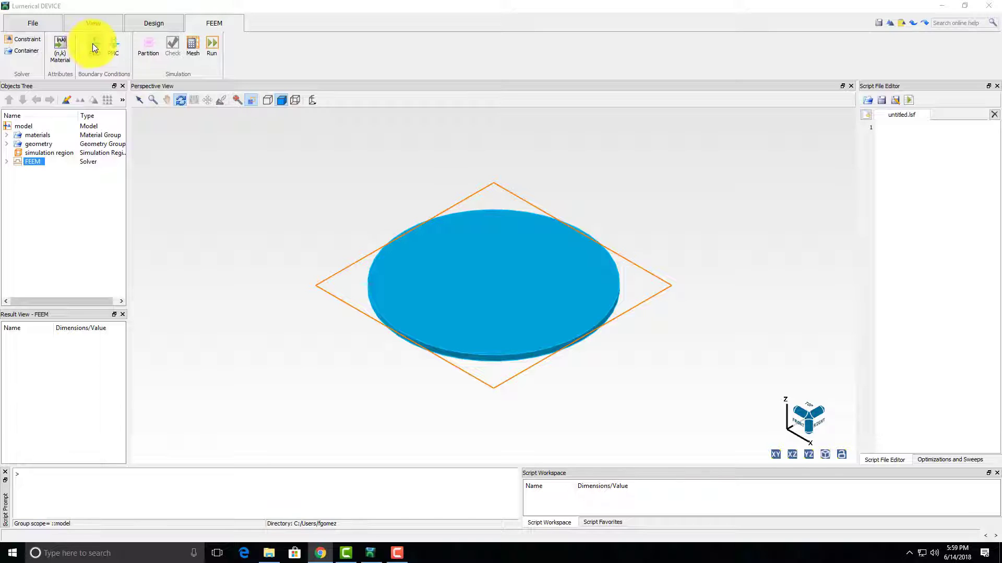
Step: Add a PEC boundary condition to the FEEM solver with surface type solid, applied to the fiber
left_click(101, 56)
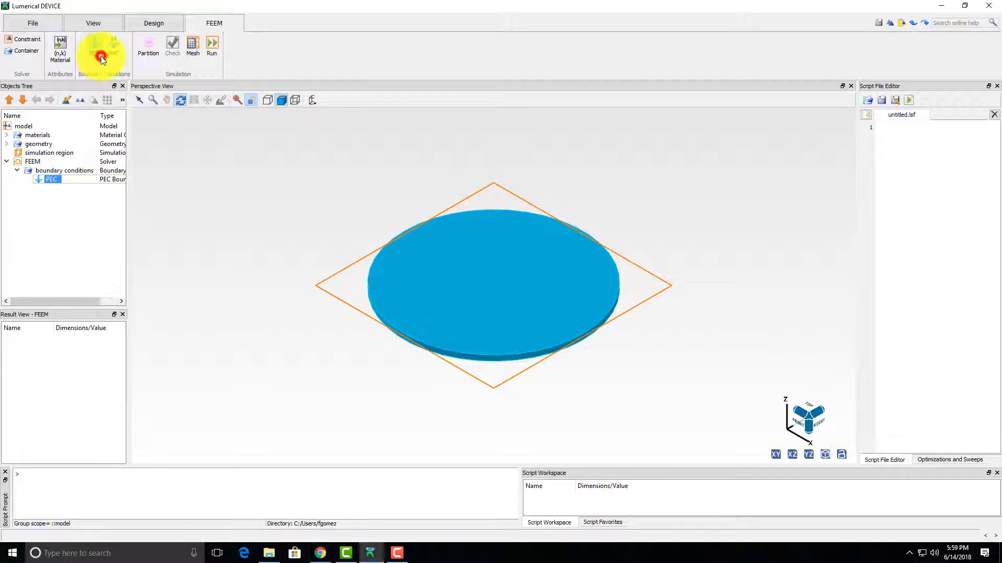
right_click(56, 179)
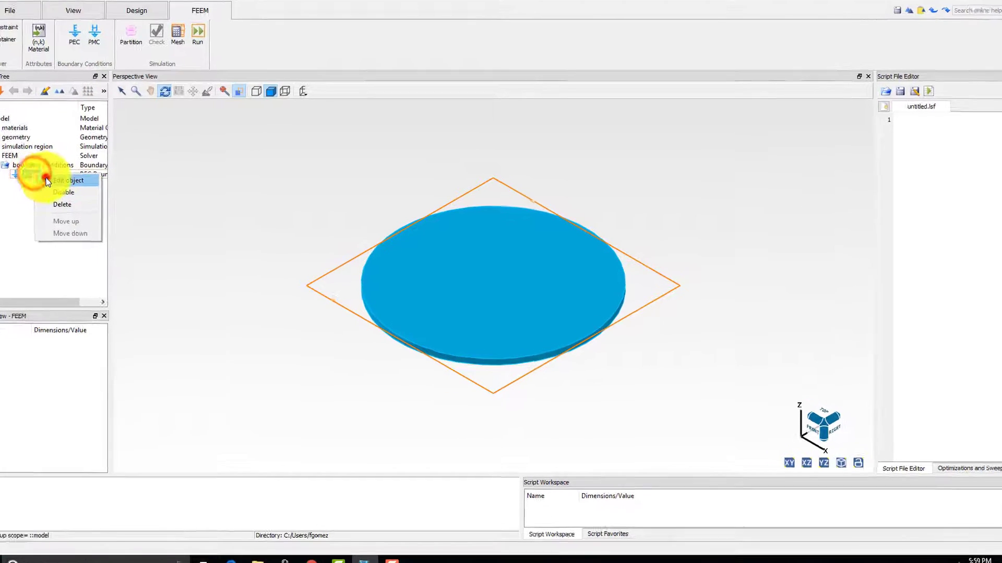
left_click(78, 186)
left_click(436, 190)
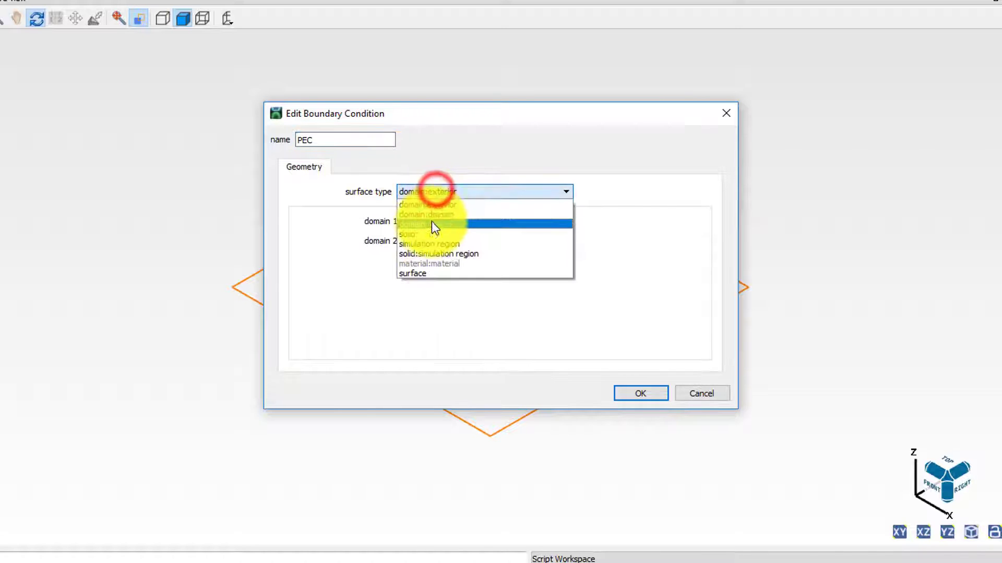
left_click(417, 228)
left_click(418, 222)
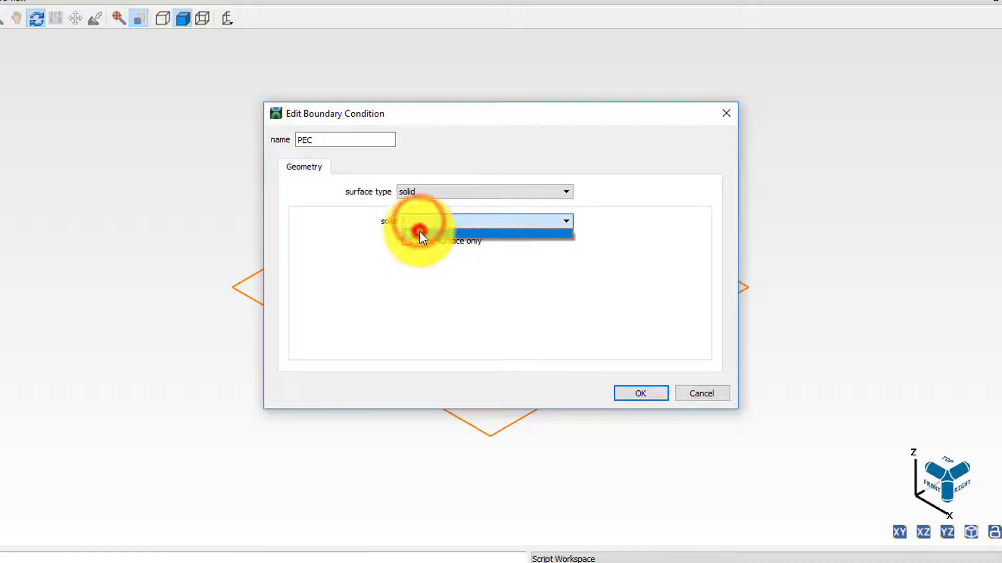
left_click(420, 232)
left_click(639, 393)
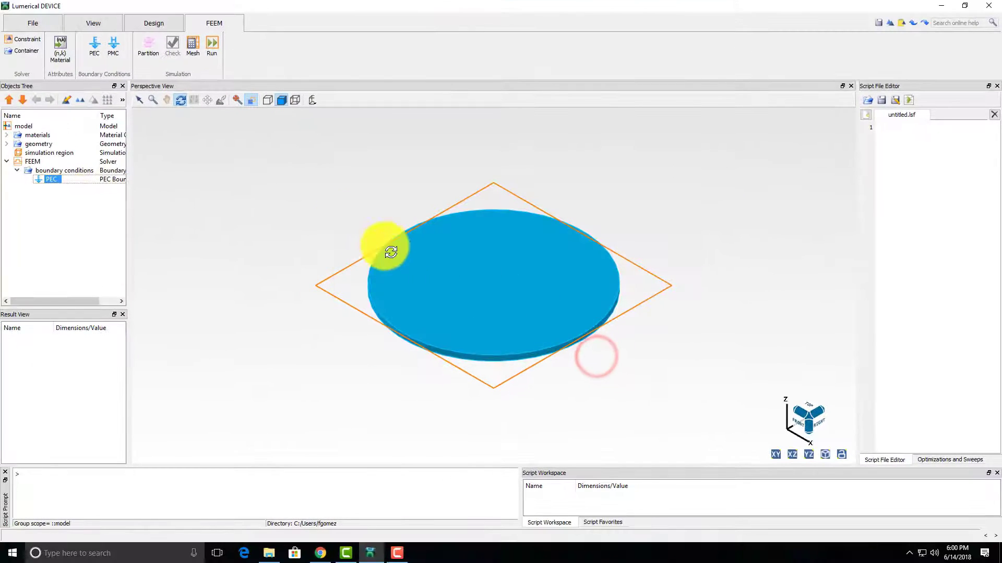
Step: Partition the simulation region into domains, inspect domain 1, and check the FEEM setup for errors
left_click(149, 49)
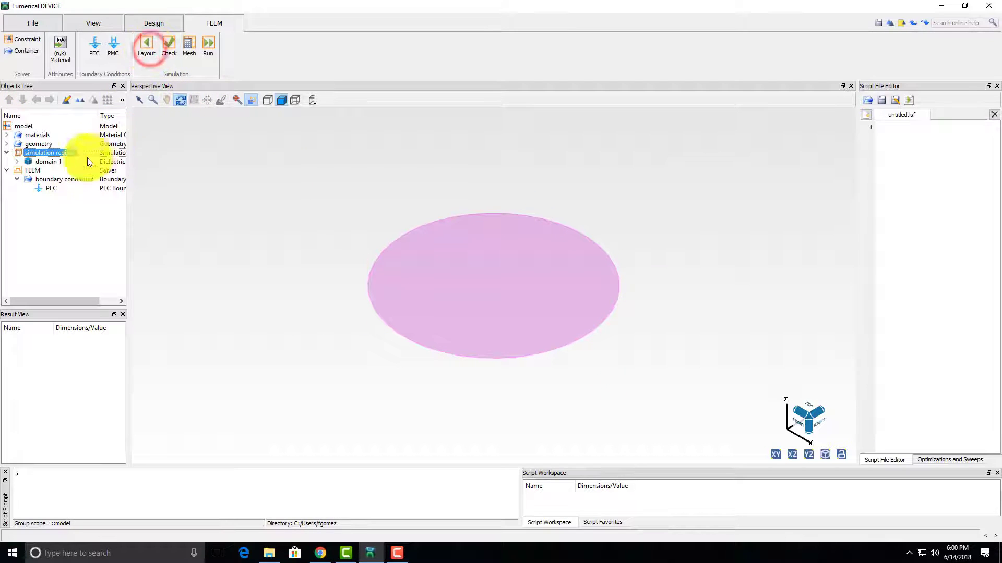
left_click(37, 155)
left_click(44, 163)
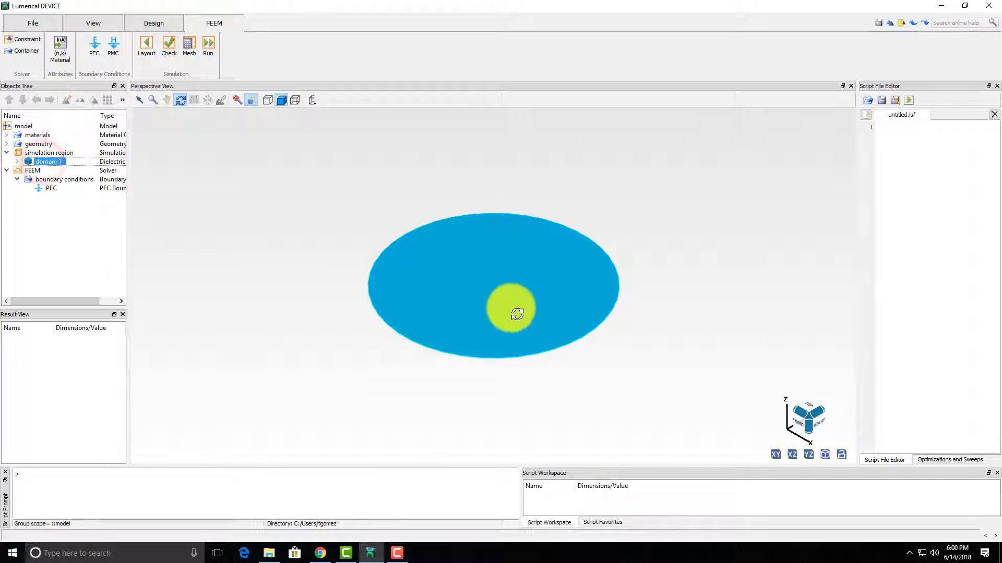
left_click(171, 50)
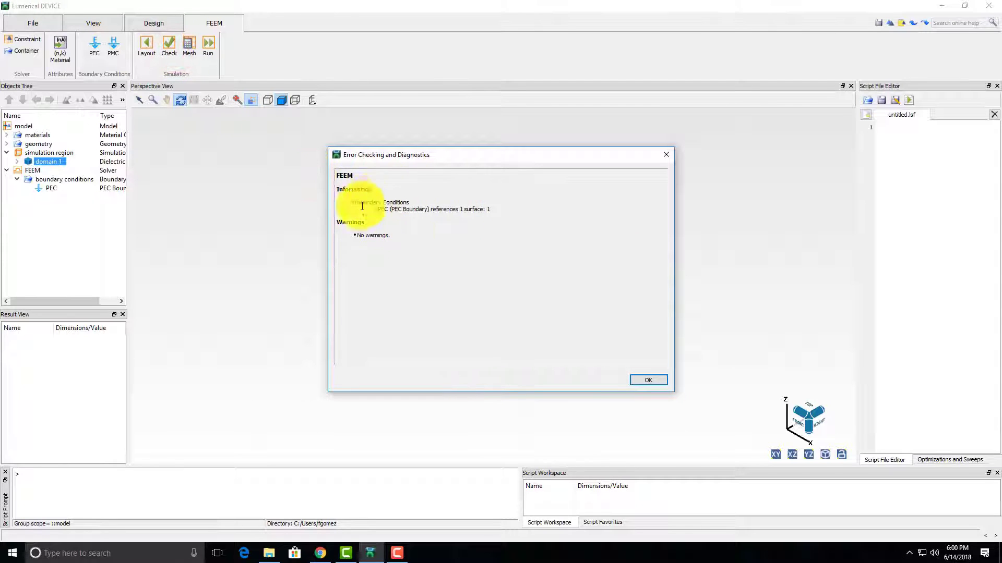
left_click(641, 377)
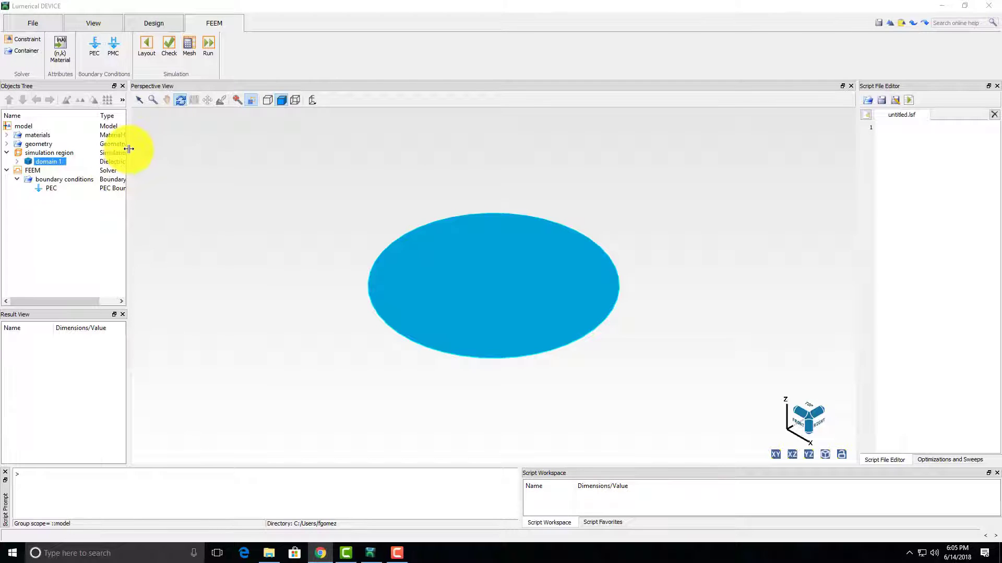
Step: Add an (n,k) material import to the FEEM solver with volume type solid and volume solid fiber
left_click(69, 52)
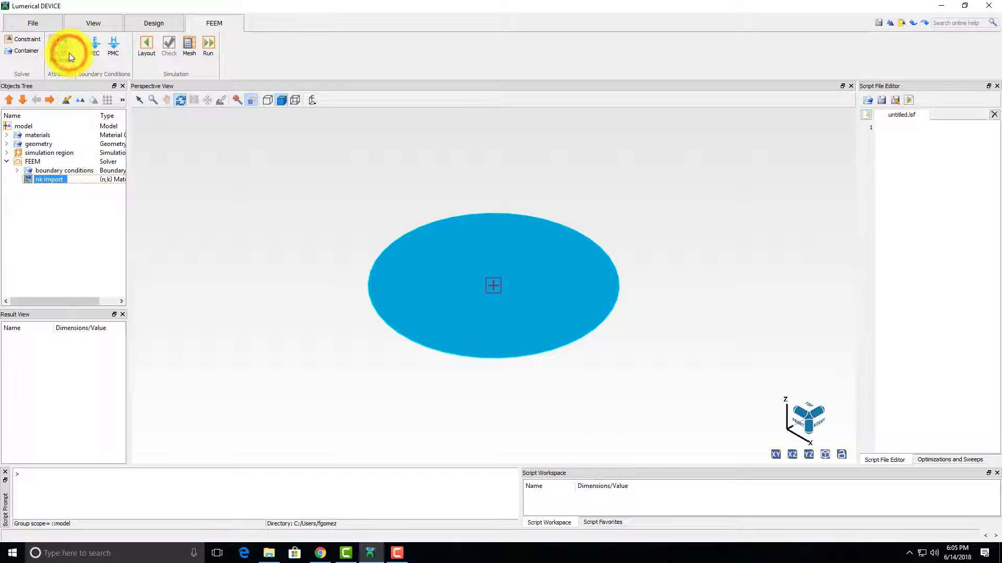
right_click(54, 177)
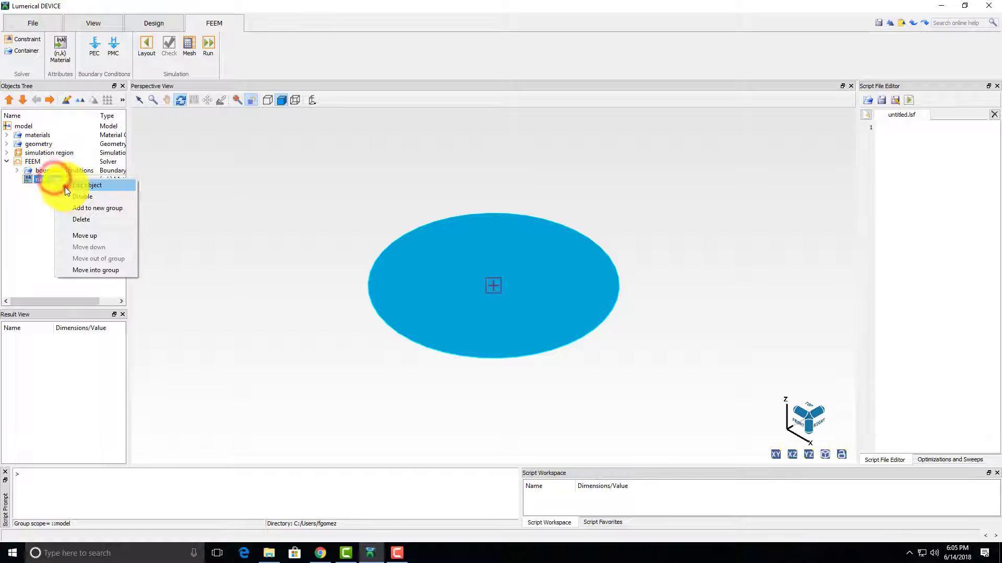
left_click(64, 191)
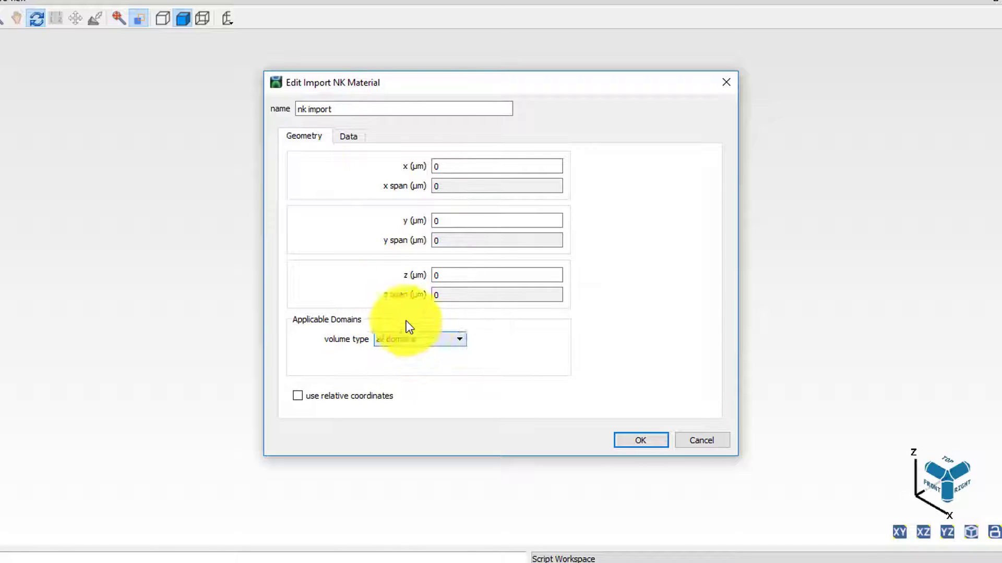
left_click(455, 338)
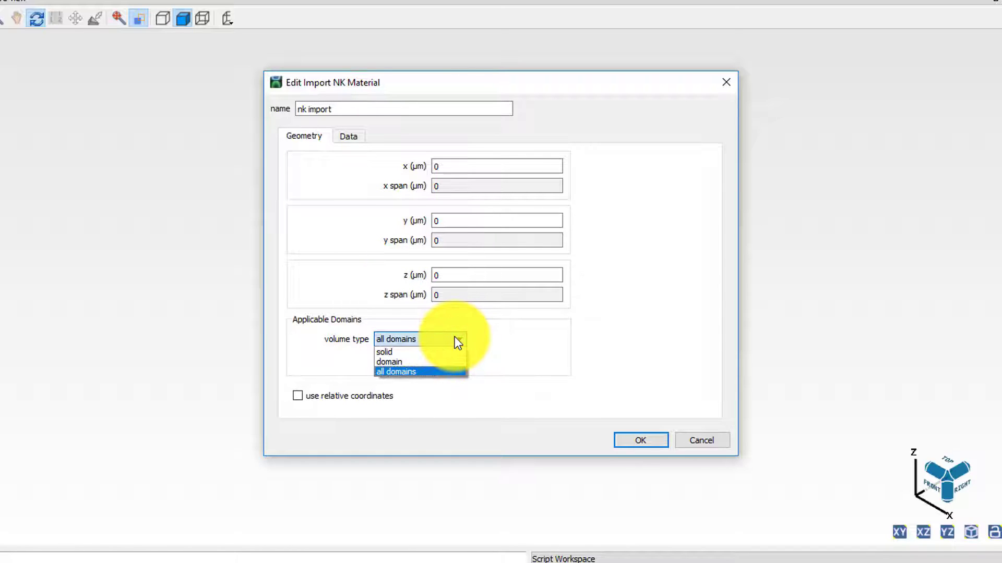
left_click(430, 354)
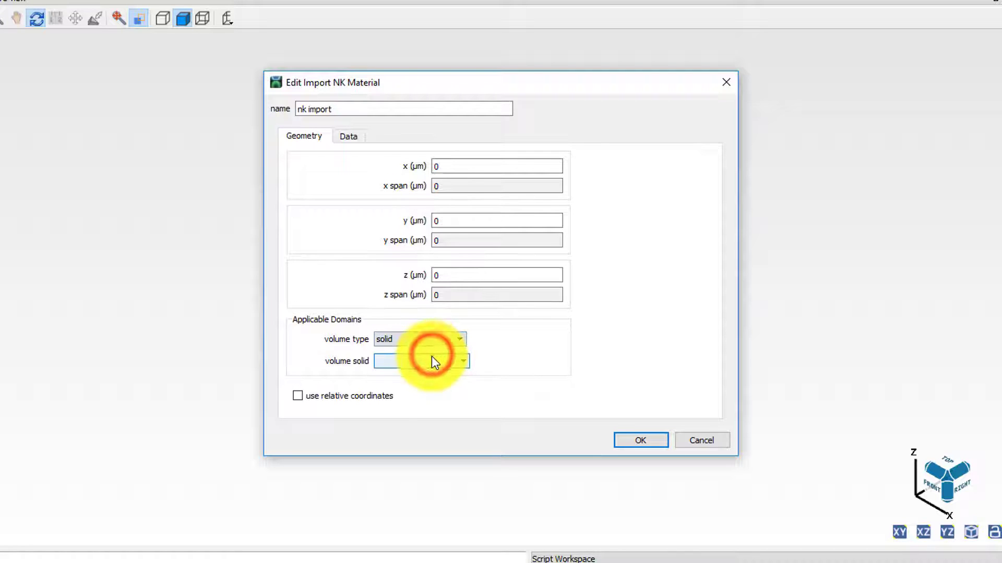
left_click(431, 360)
left_click(409, 374)
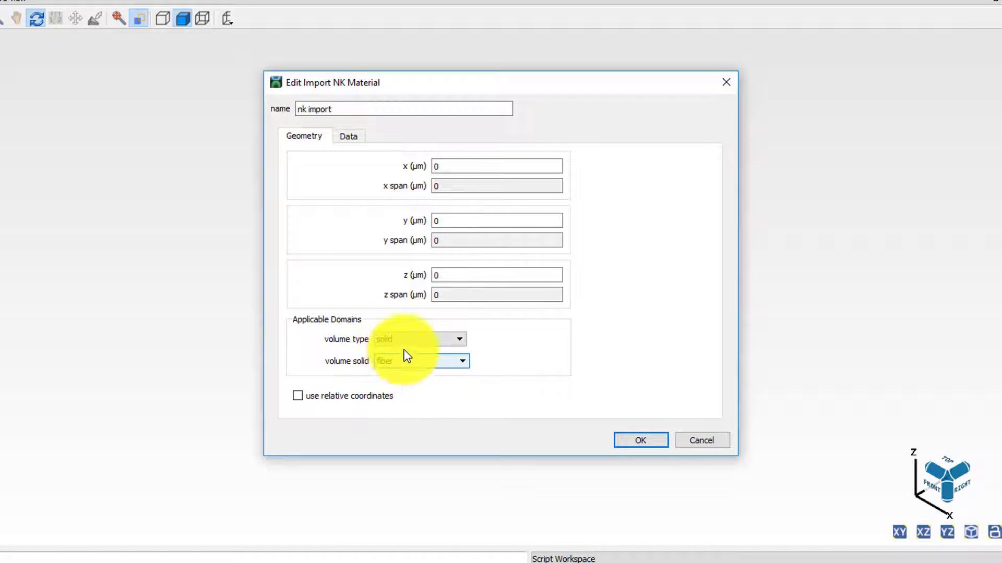
left_click(352, 138)
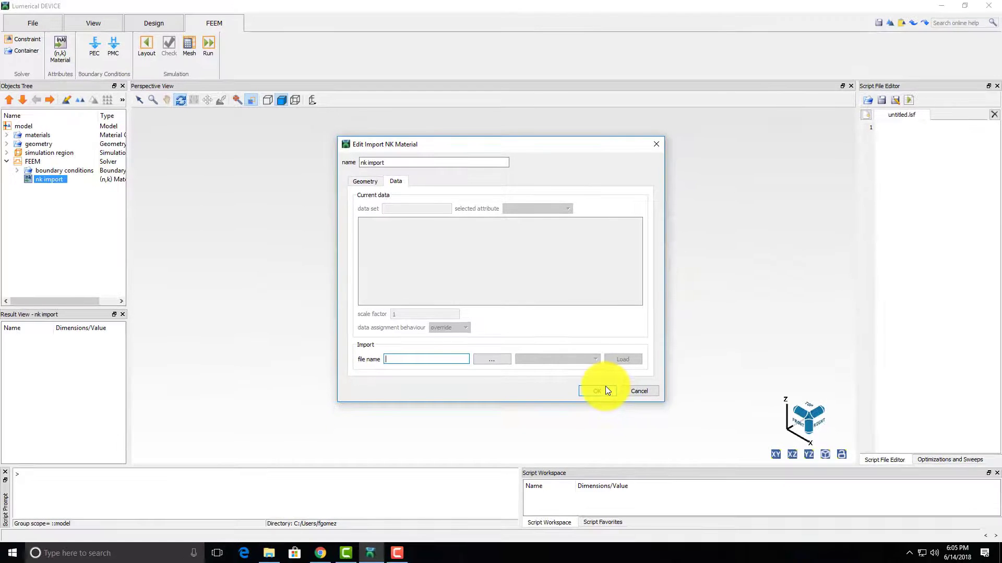
left_click(606, 389)
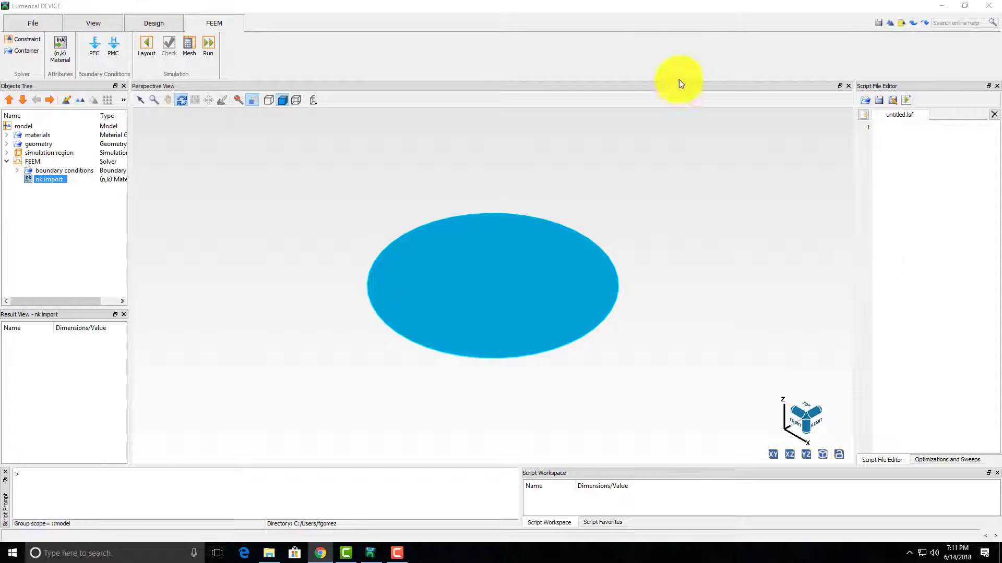
Step: Open the script file nk_material_graded_index_fiber_matlab from Downloads and widen the script editor to show its full lines
left_click(865, 99)
left_click(206, 84)
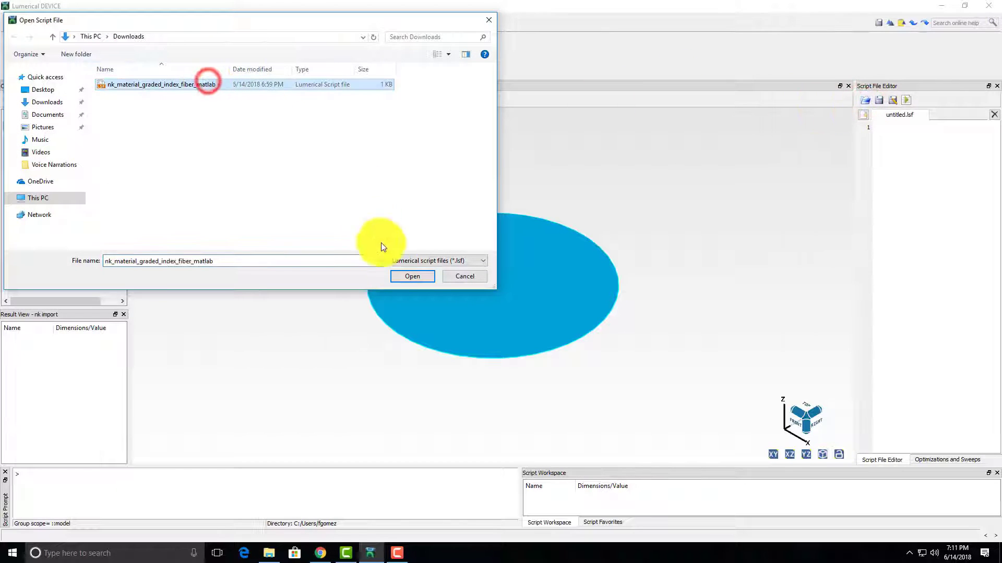
left_click(412, 276)
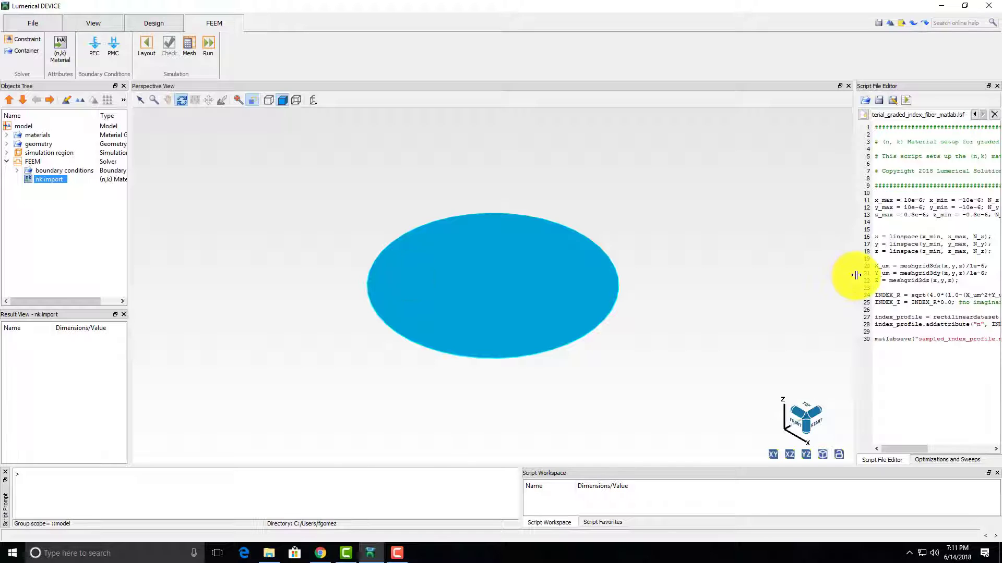
left_click_drag(854, 276, 646, 271)
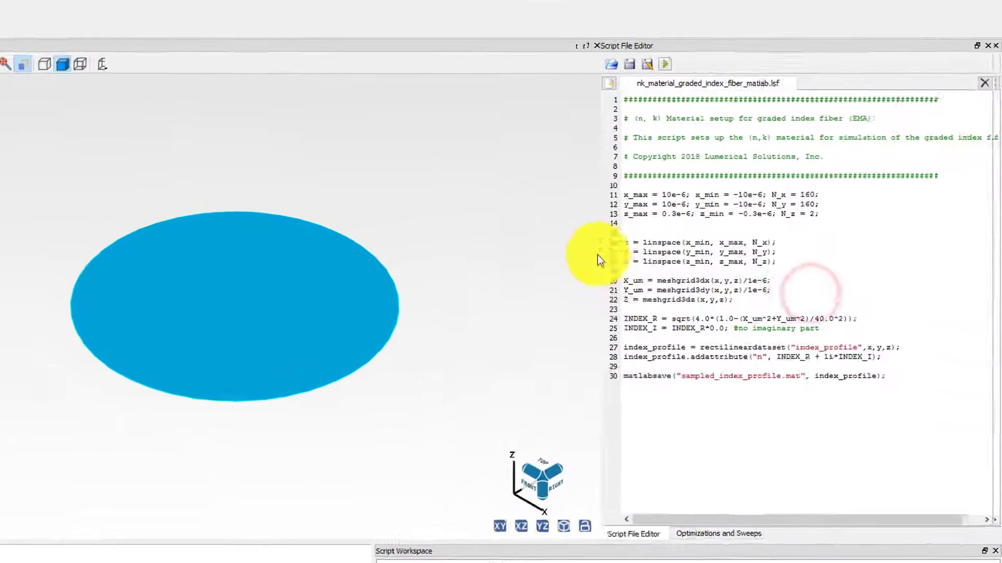
Step: Review the script's grid, index, dataset and matlabsave lines, and run it to save sampled_index_profile.mat
left_click_drag(702, 309, 581, 245)
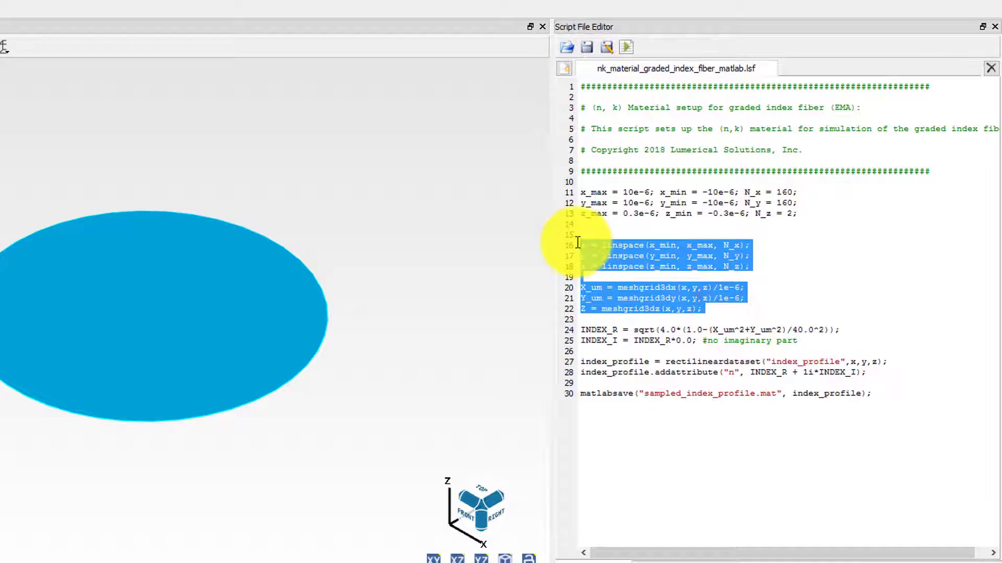
left_click_drag(799, 340, 583, 319)
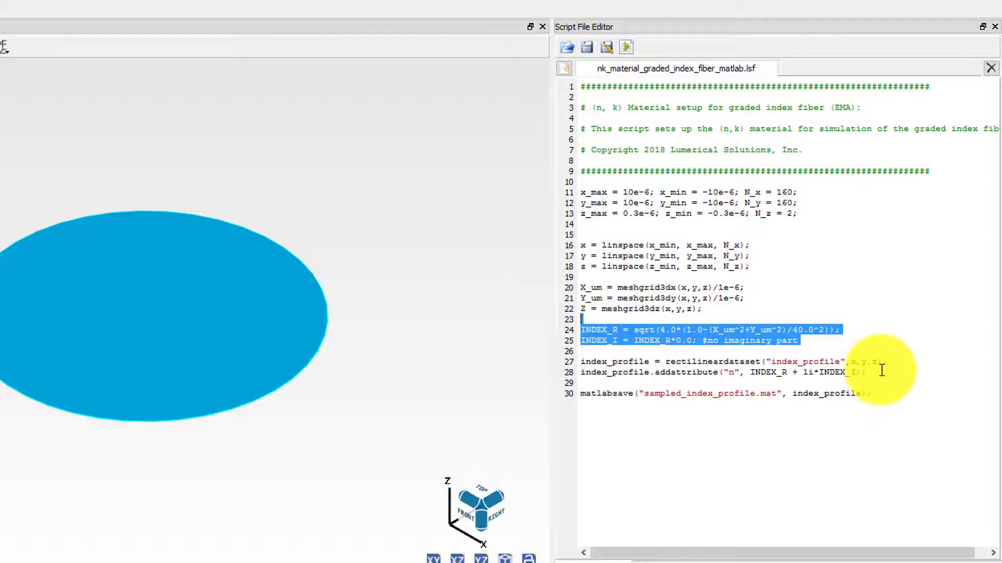
left_click_drag(866, 372, 585, 347)
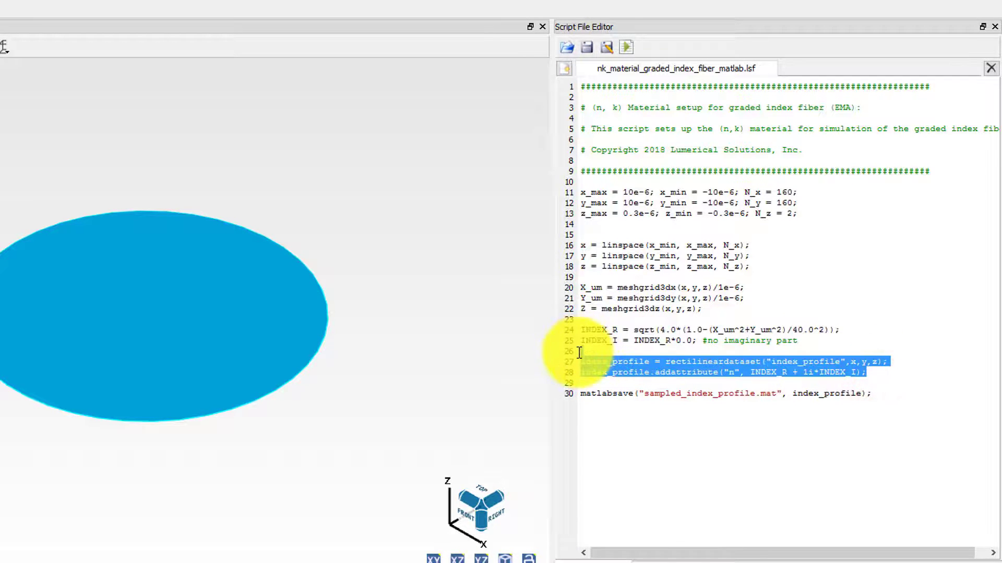
left_click_drag(896, 396, 574, 397)
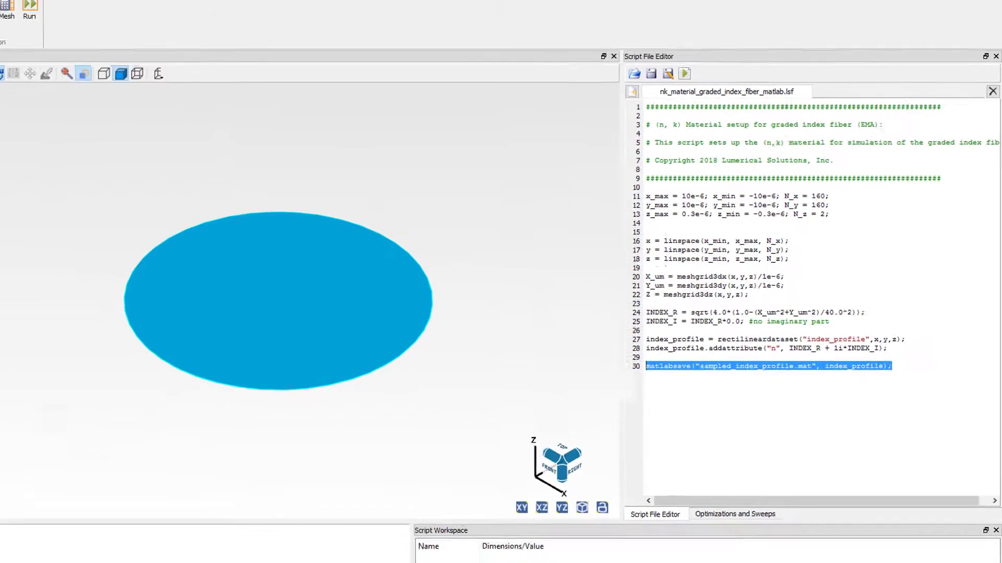
left_click(29, 179)
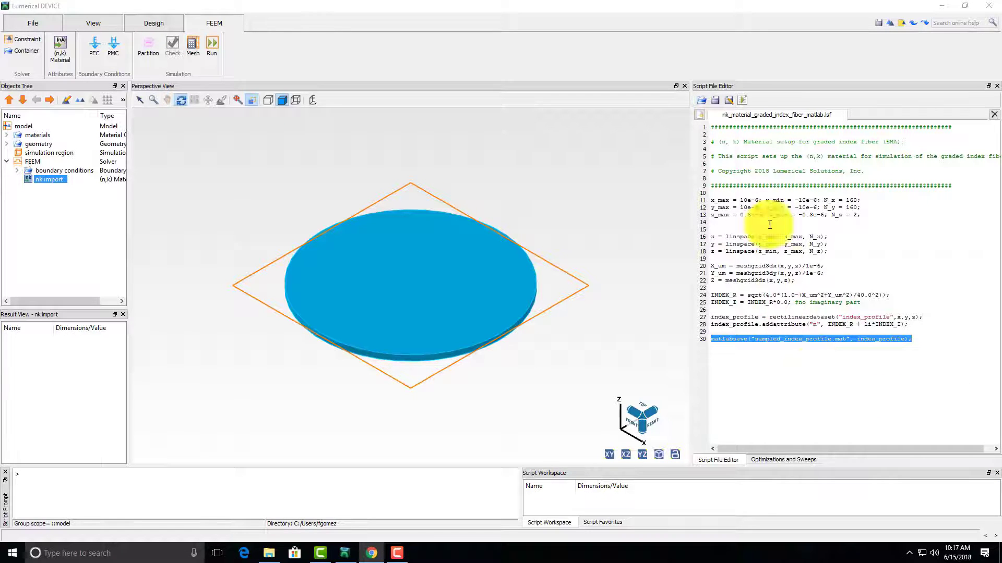
left_click(742, 101)
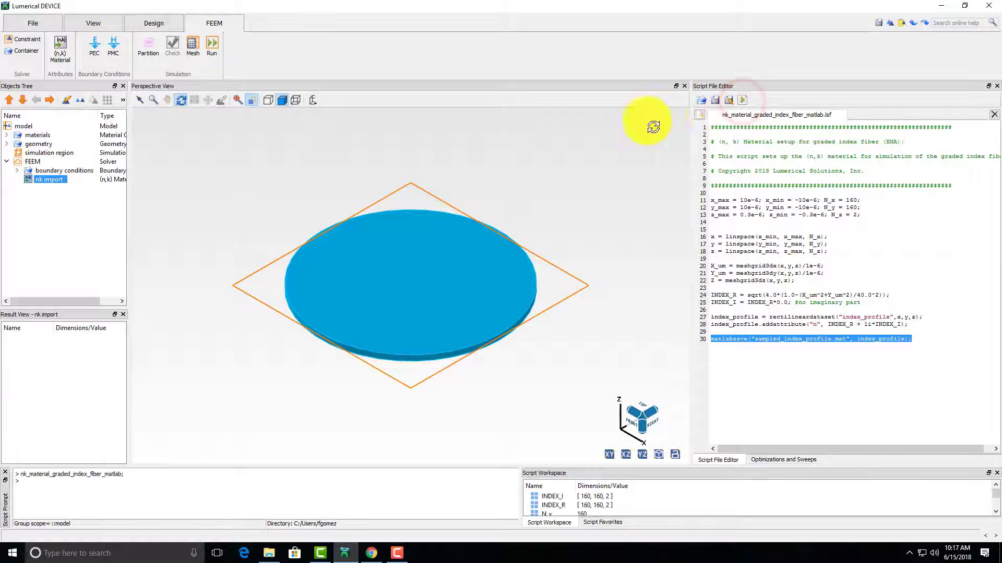
Step: Load the index_profile data set from the sampled_index_profile file into the nk import material
double_click(41, 179)
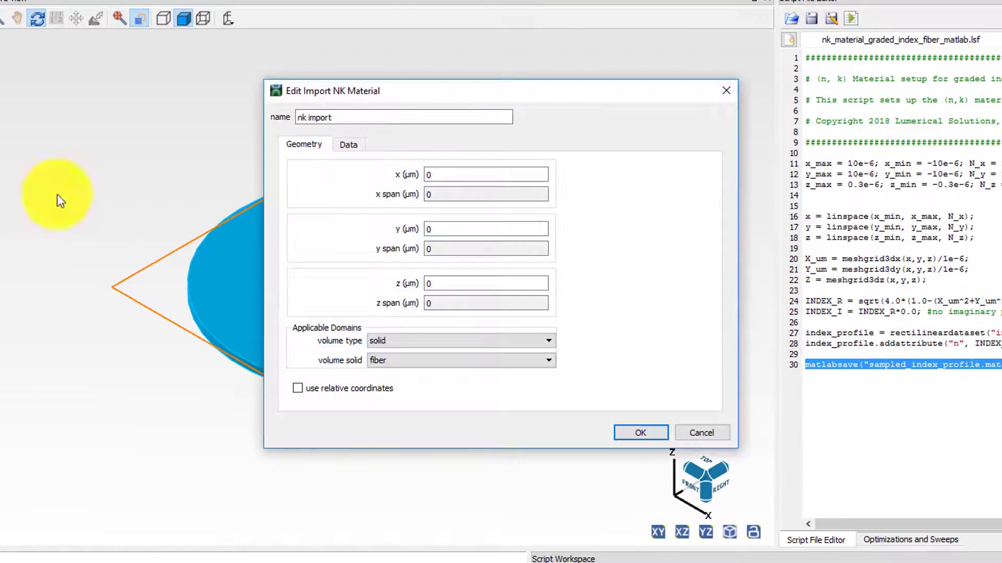
left_click(348, 145)
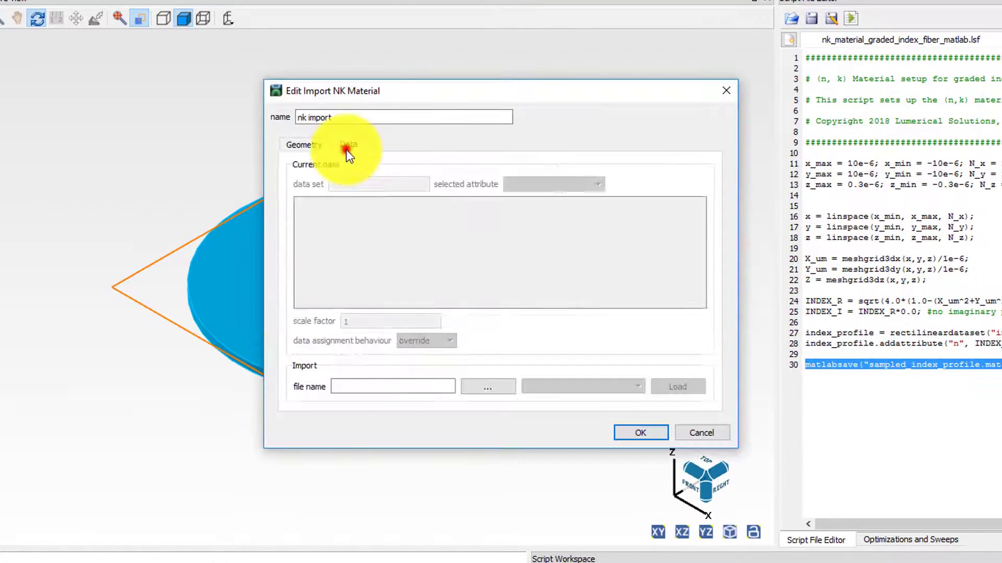
left_click(486, 387)
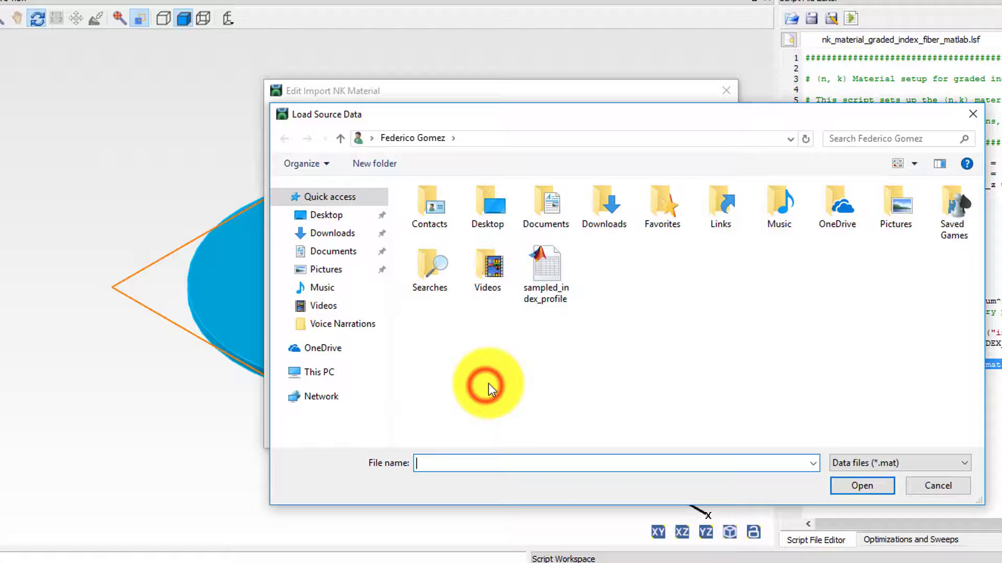
left_click(563, 267)
left_click(863, 485)
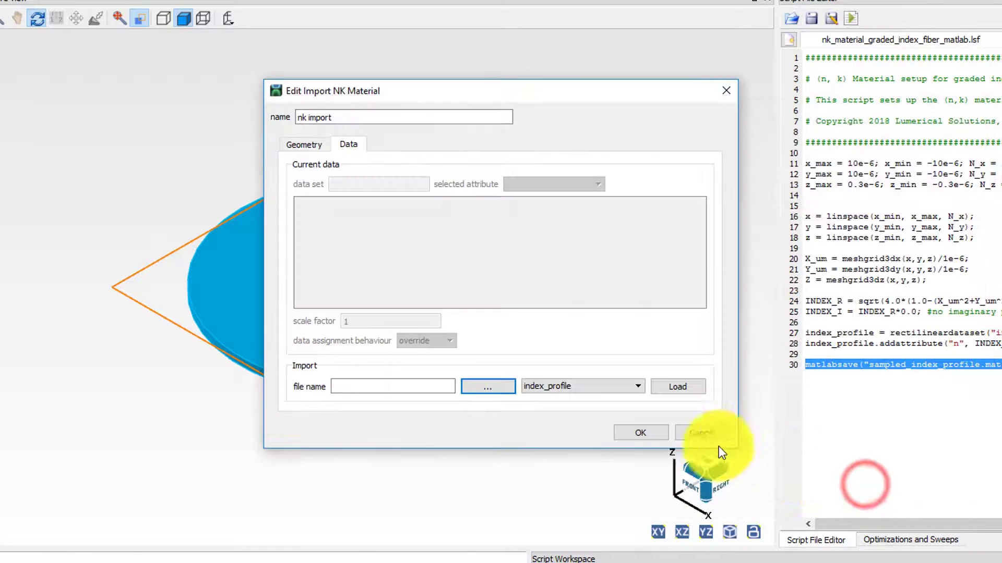
left_click(636, 389)
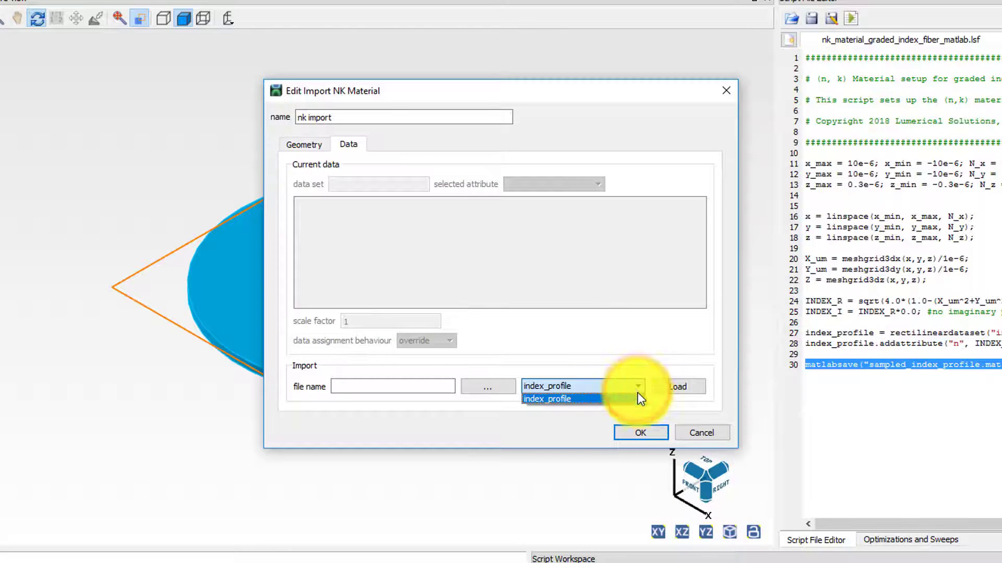
left_click(670, 391)
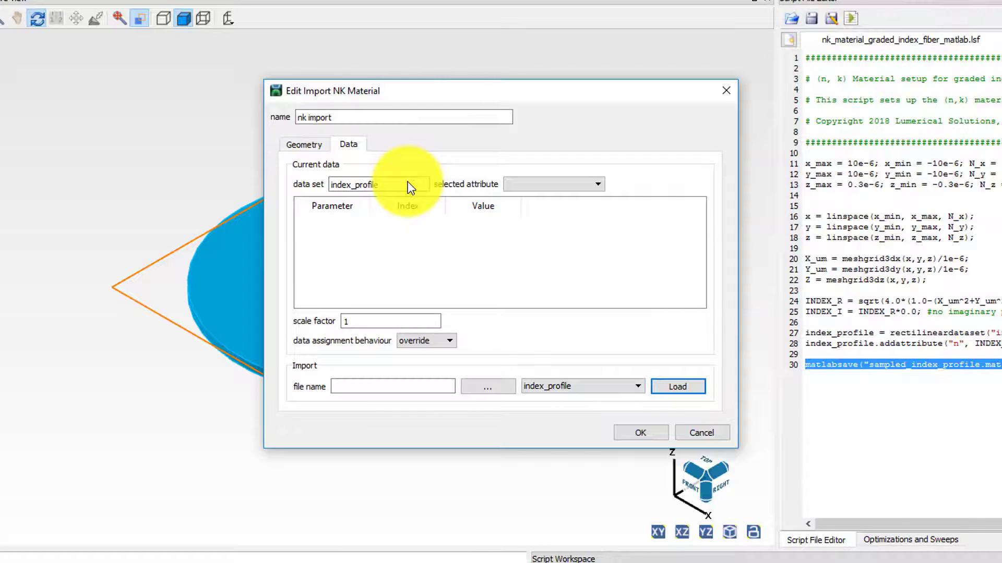
Step: Configure the nk import data with attribute n, scale factor 1 and the override data assignment behaviour, and accept the material settings
left_click(527, 188)
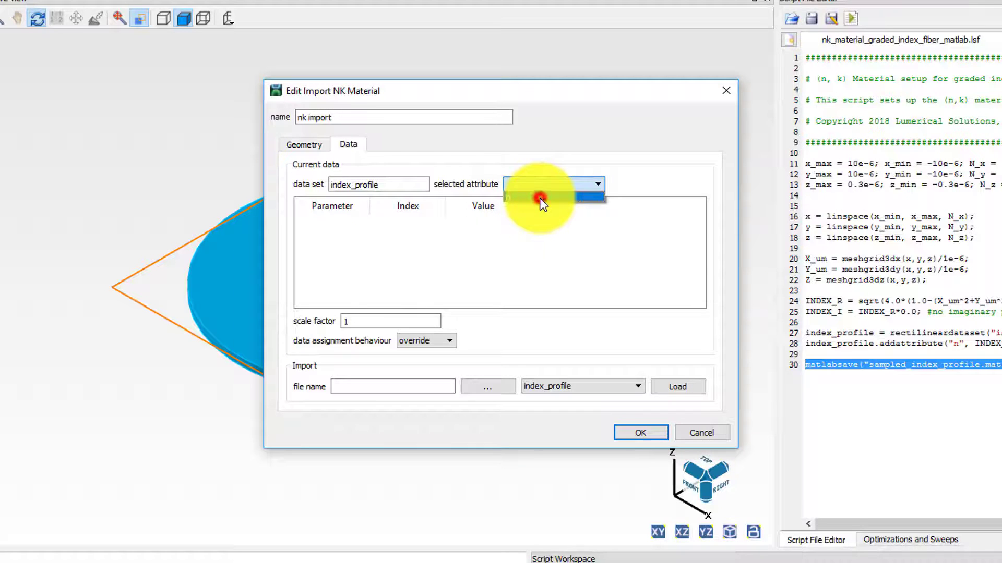
left_click(540, 199)
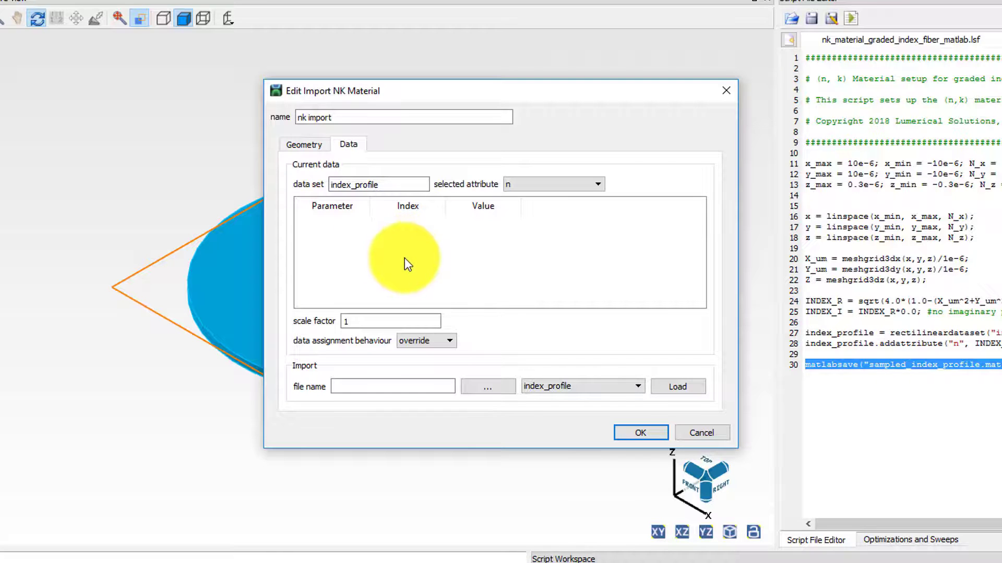
left_click(365, 322)
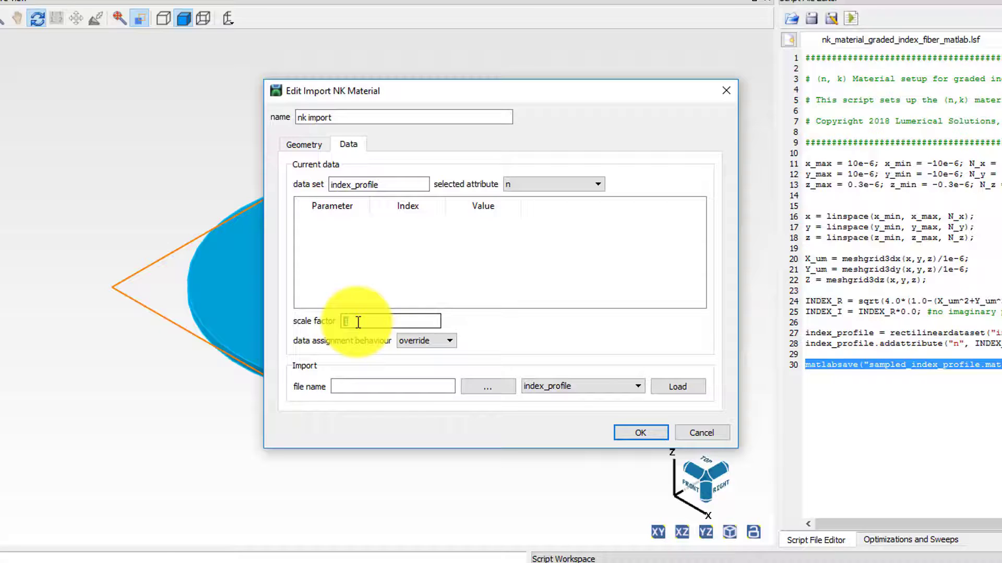
left_click(358, 322)
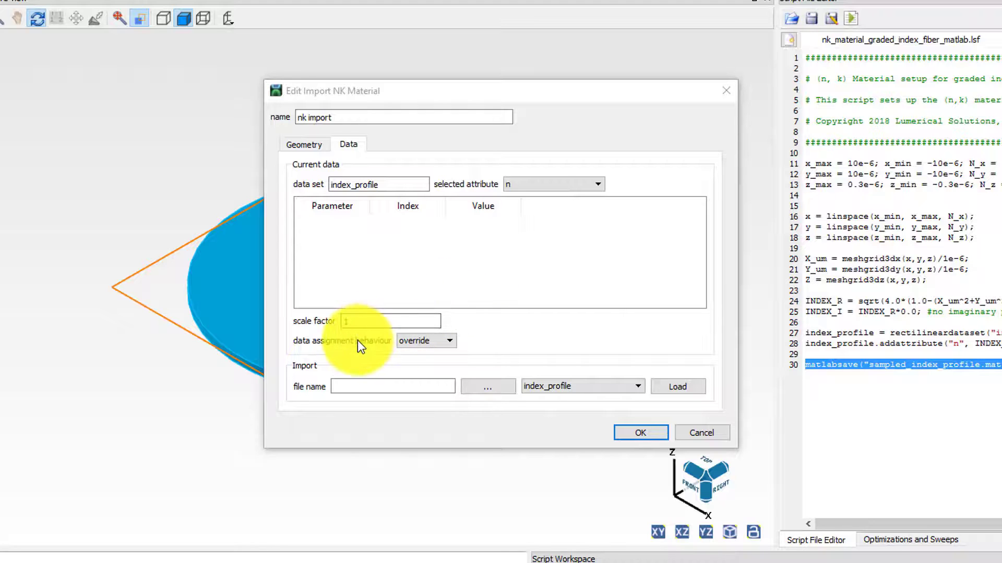
left_click(450, 347)
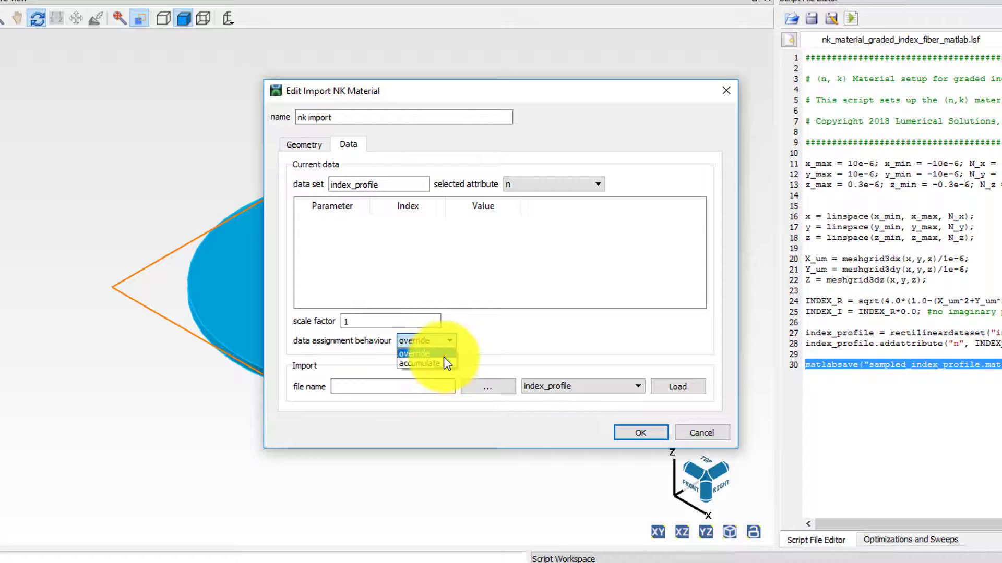
left_click(443, 352)
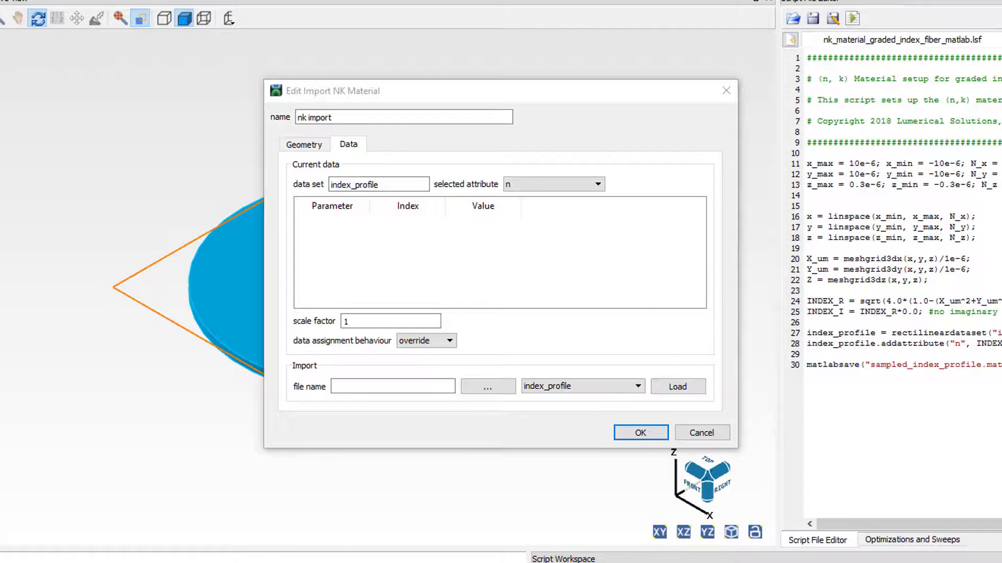
left_click(643, 433)
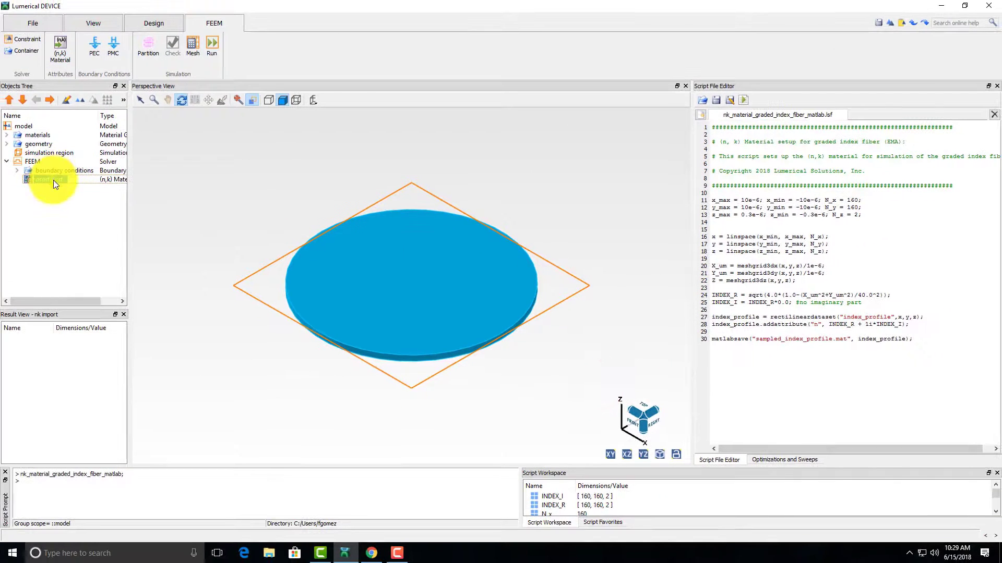
Step: Visualize the index_profile data of the nk import material to check the index distribution, and close the plot
right_click(53, 180)
mouse_move(88, 287)
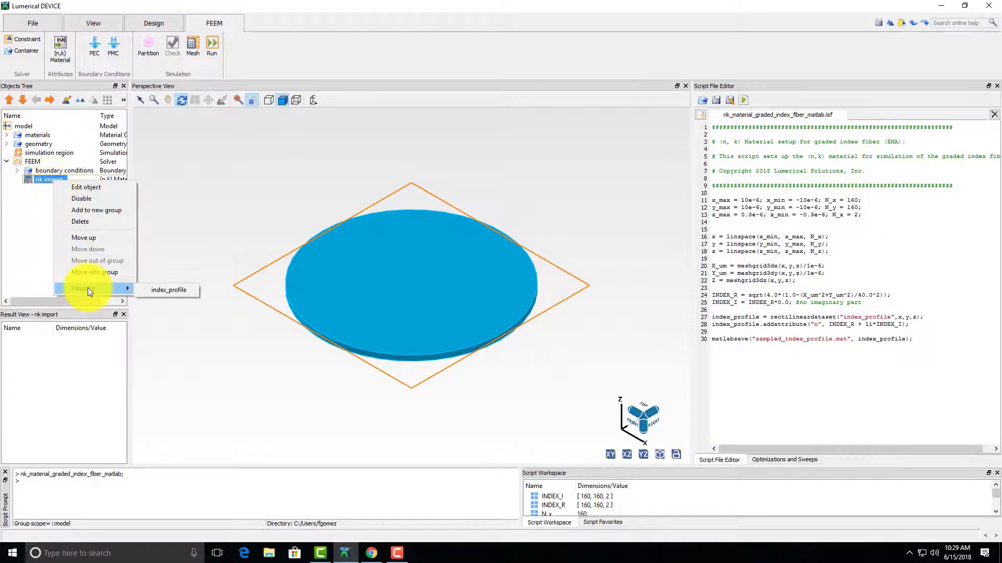
left_click(156, 291)
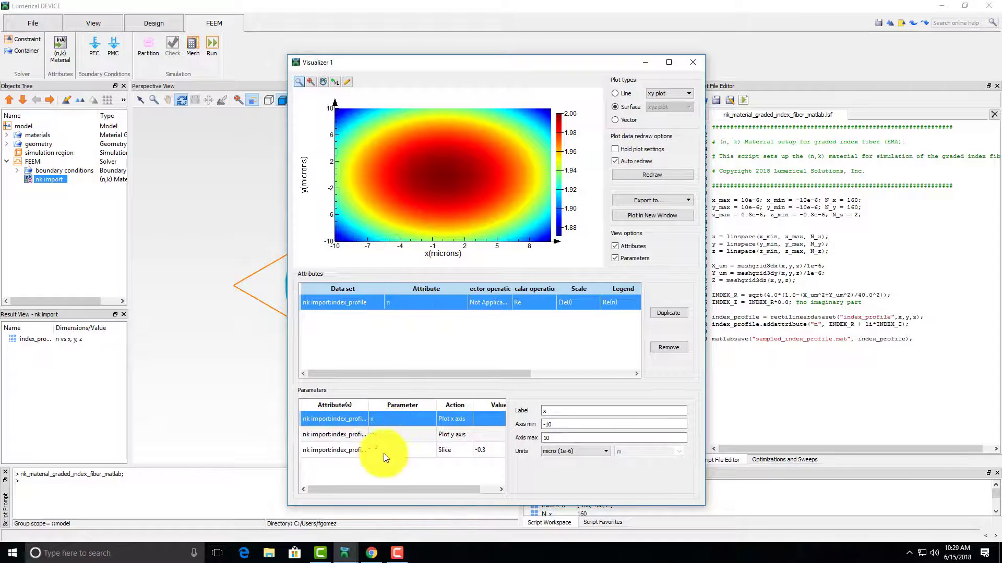
left_click(694, 63)
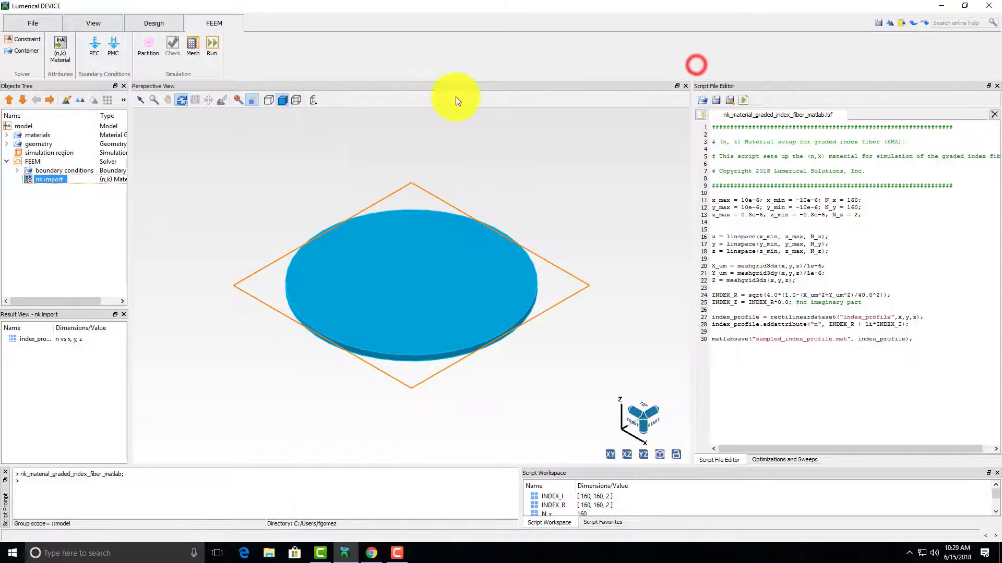
Step: Mesh the FEEM simulation, saving the project as test
left_click(199, 52)
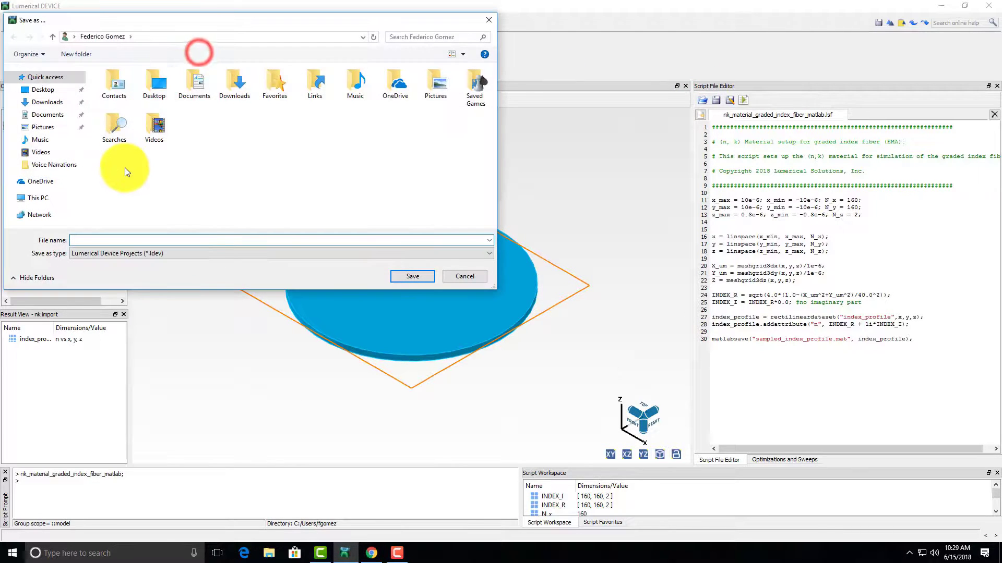
type("test")
key("Return")
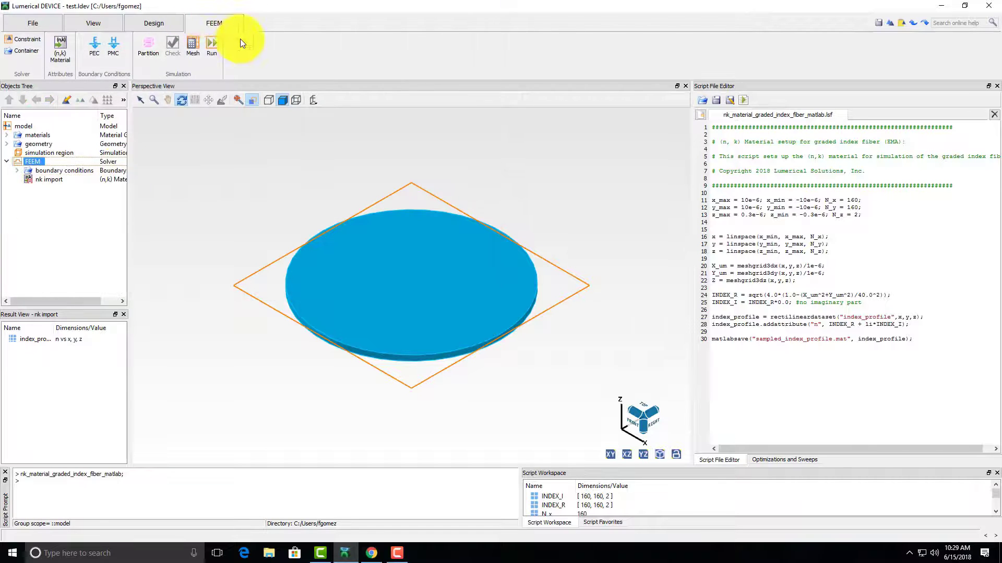
left_click(193, 42)
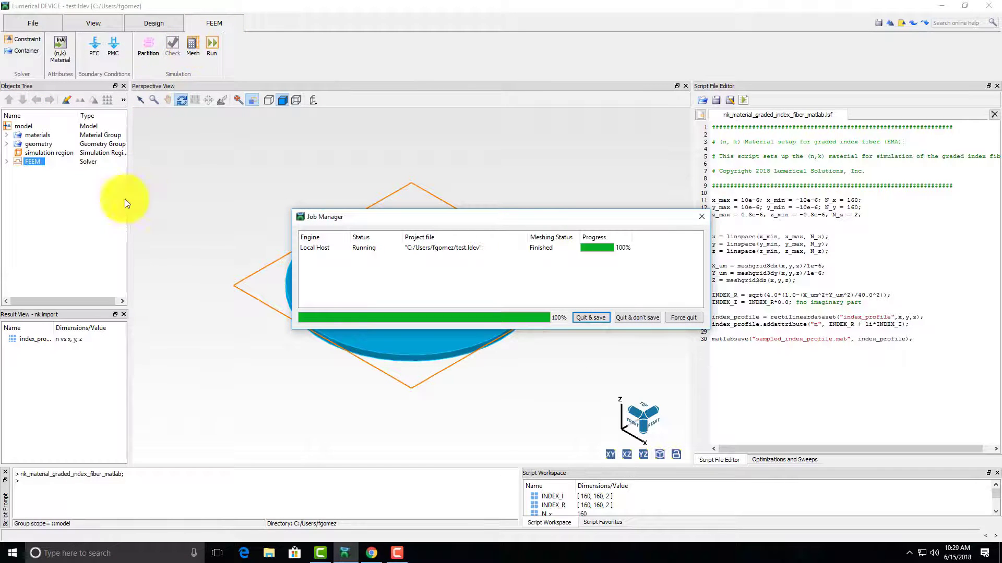
Step: Visualize the FEEM grid result with its index attribute and examine the meshed index profile
right_click(36, 162)
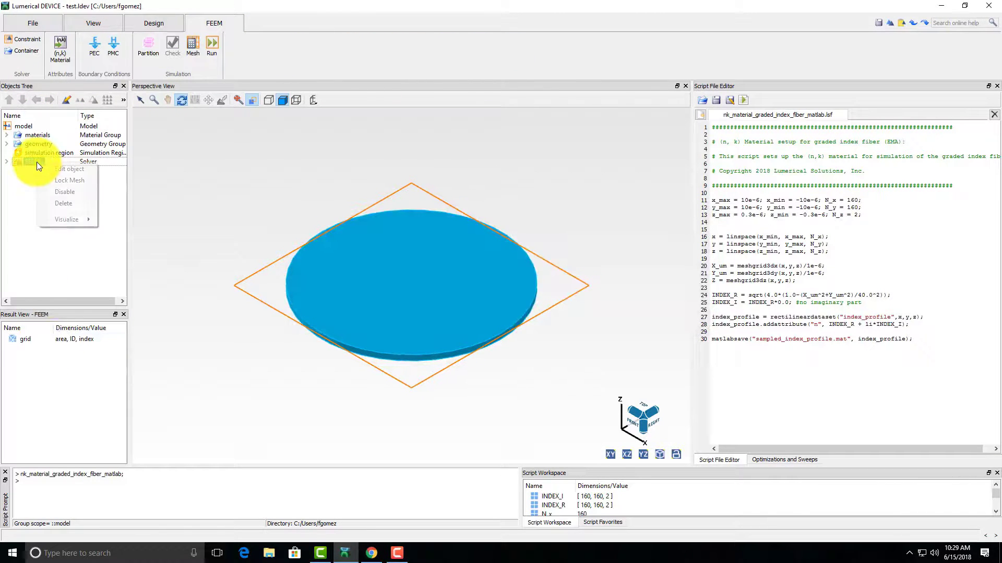
mouse_move(56, 218)
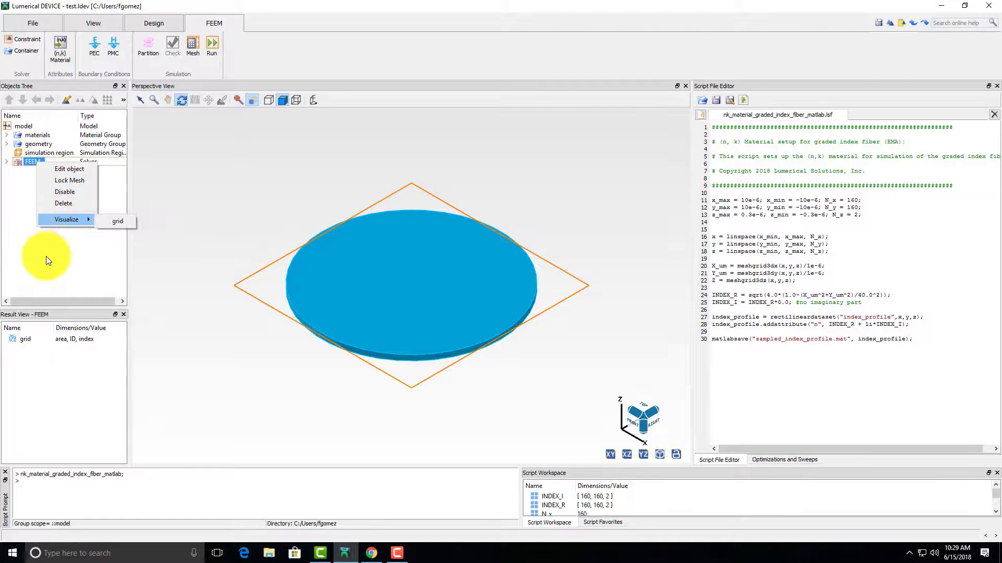
left_click(118, 221)
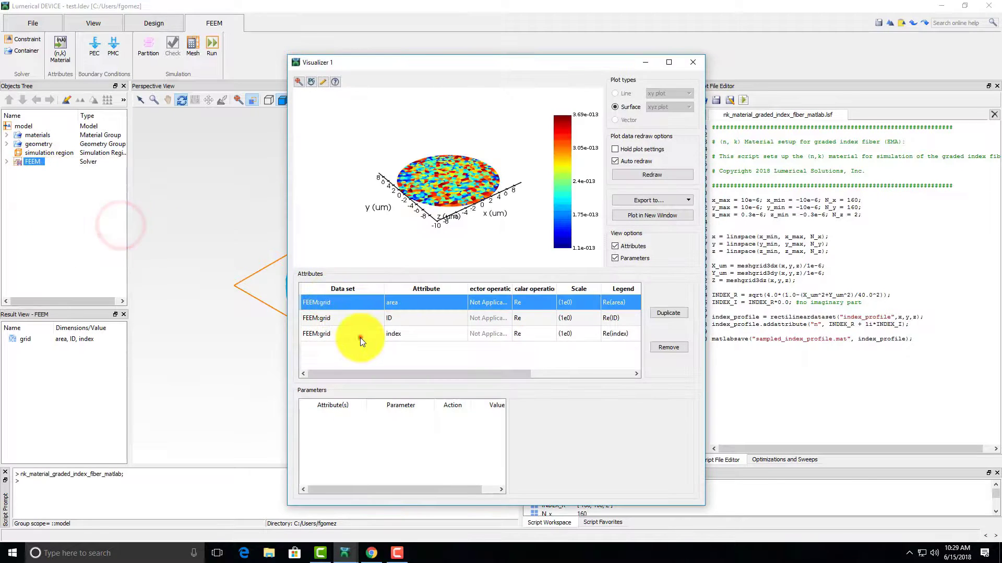
left_click(360, 334)
left_click_drag(426, 202, 423, 223)
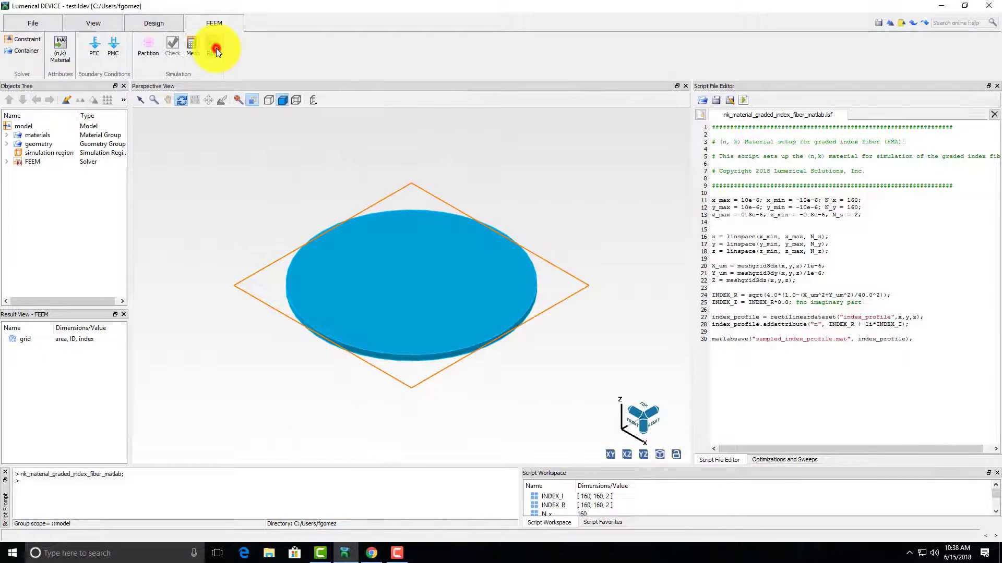
Step: Run the FEEM simulation and visualize the resulting fields
left_click(216, 48)
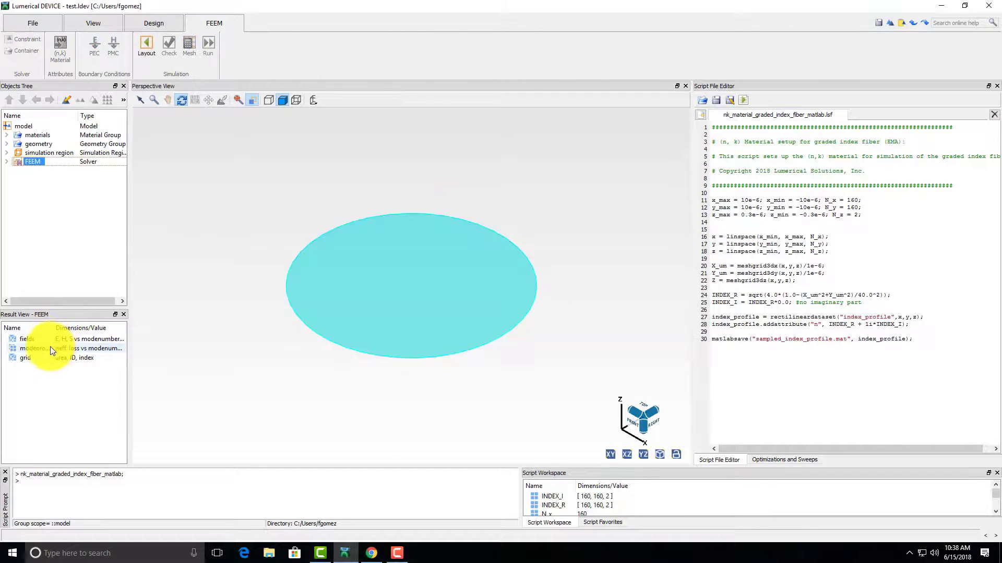
left_click(45, 339)
right_click(45, 338)
mouse_move(55, 342)
left_click(157, 349)
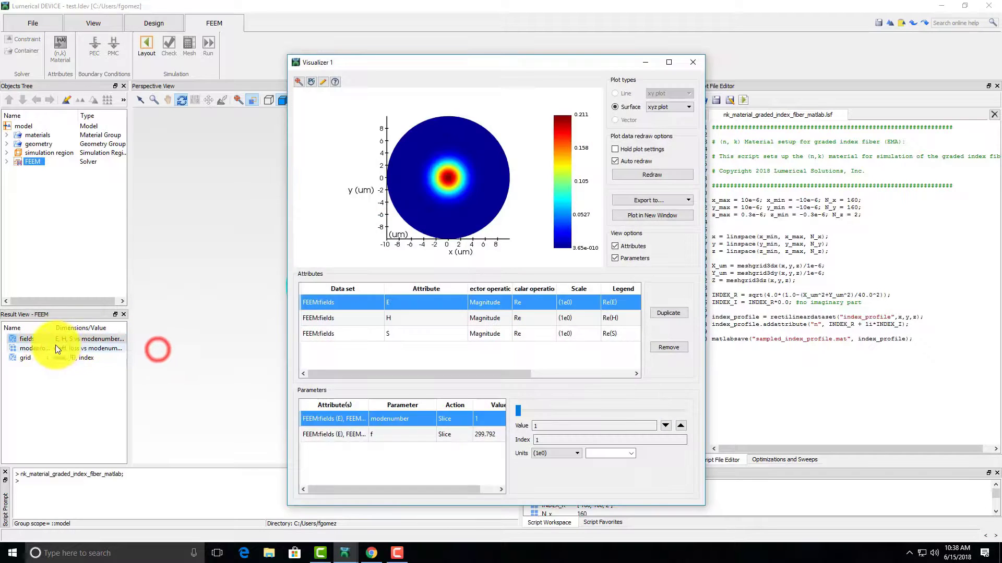
Step: Visualize the FEEM modeproperties result and place its plot window side by side with the fields plot
right_click(48, 346)
left_click(148, 352)
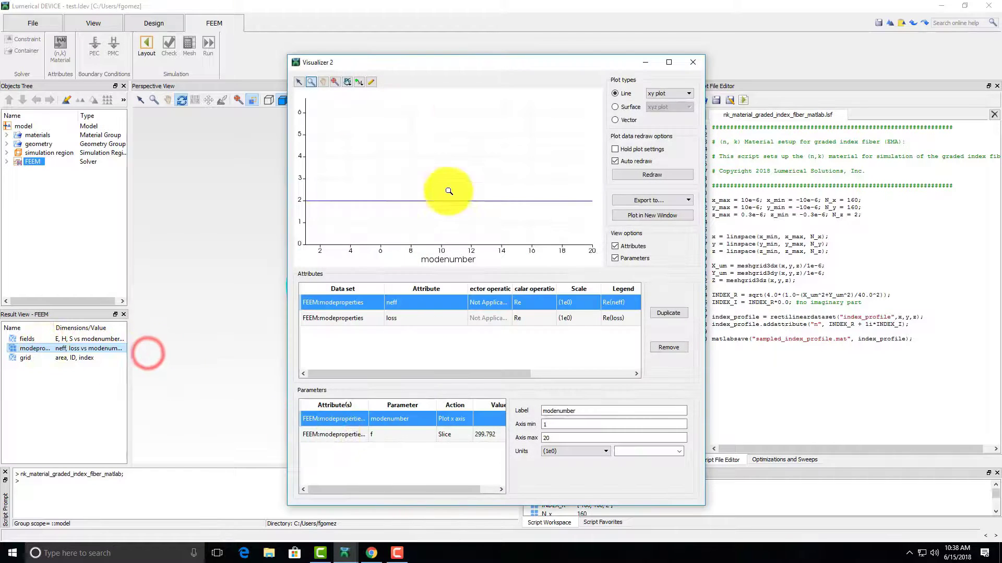
left_click_drag(482, 51, 716, 56)
mouse_move(341, 552)
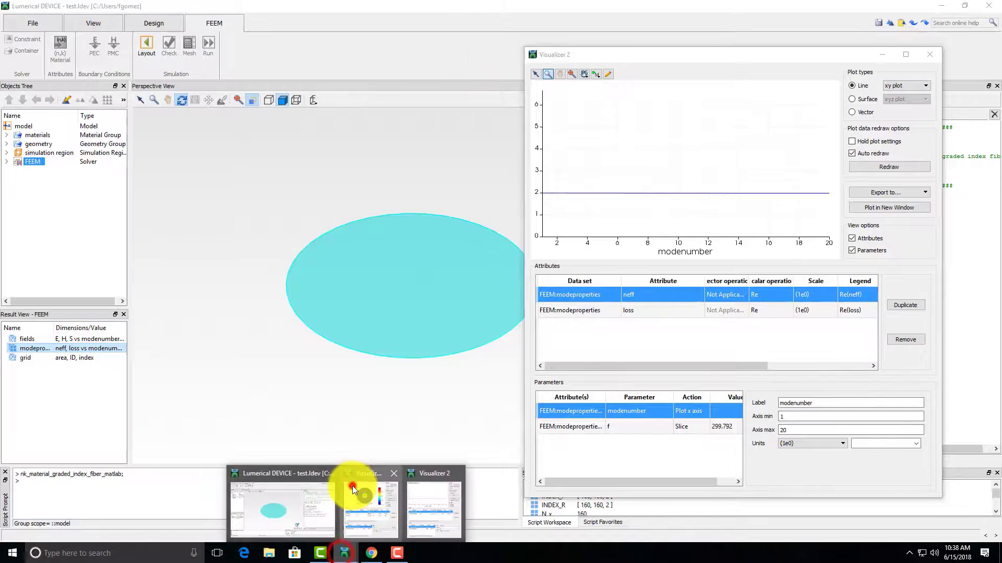
left_click(352, 487)
left_click_drag(575, 64, 380, 56)
Step: Remove the loss attribute from the modeproperties plot and fit the view to the neff curve
left_click(547, 73)
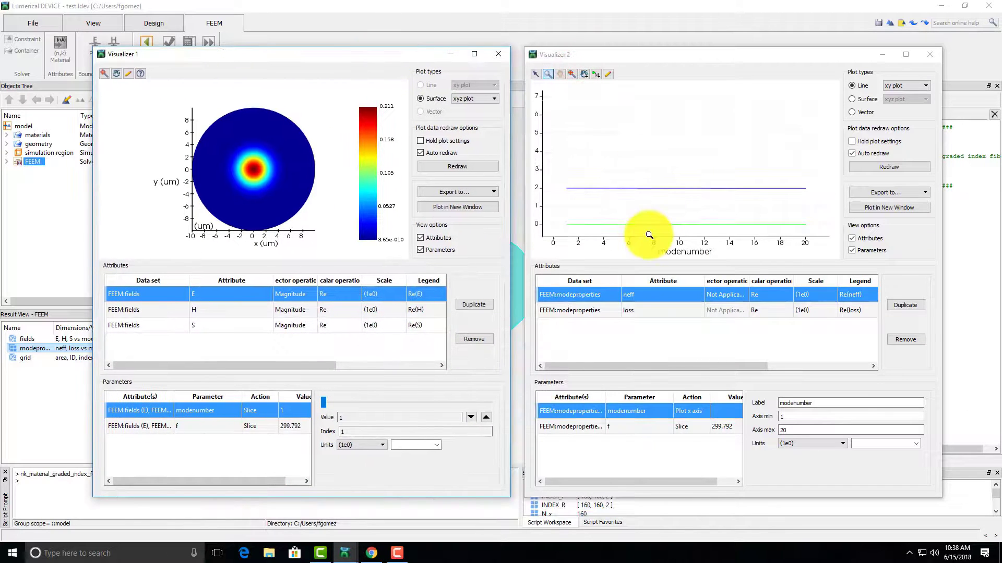
left_click(613, 310)
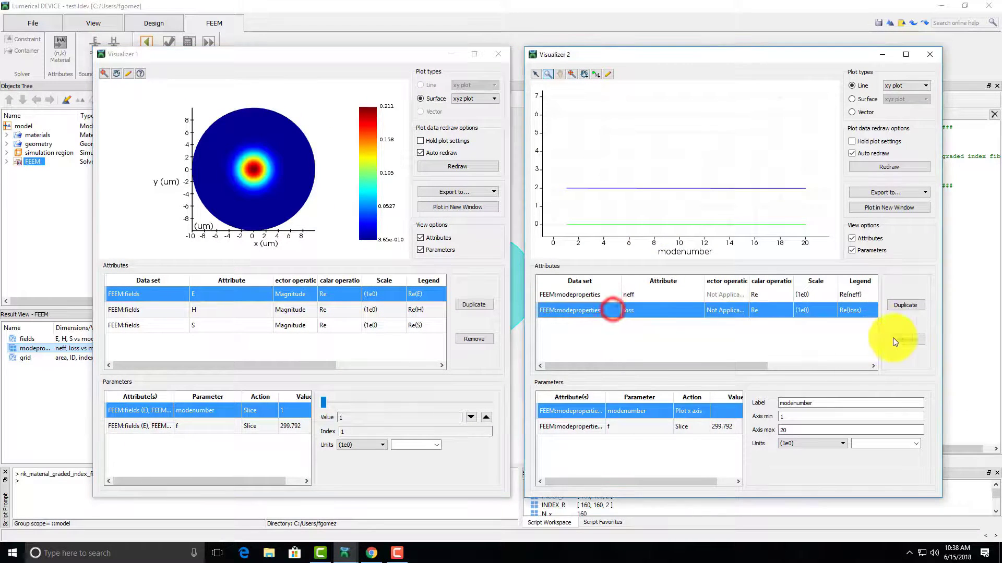
left_click(907, 339)
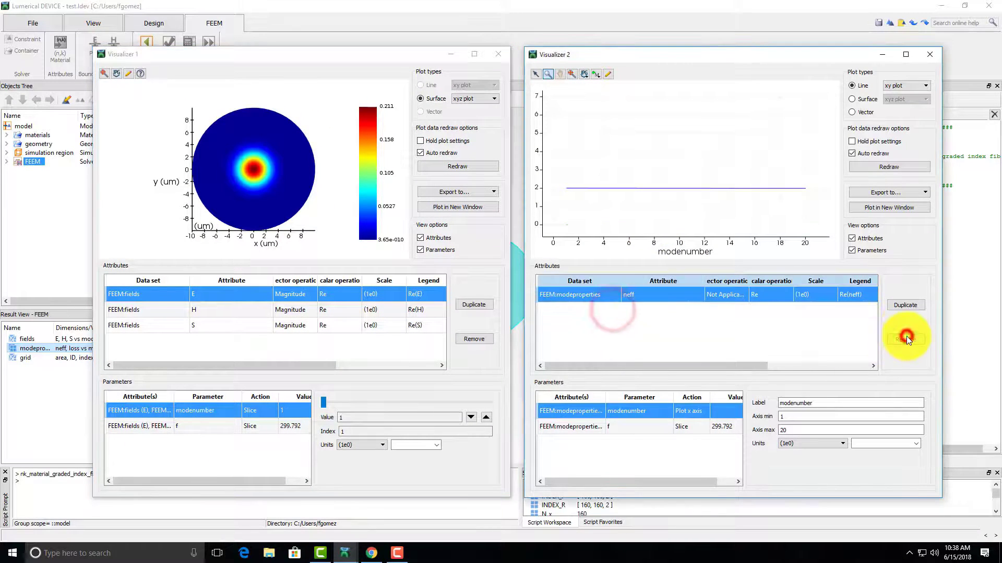
left_click(573, 73)
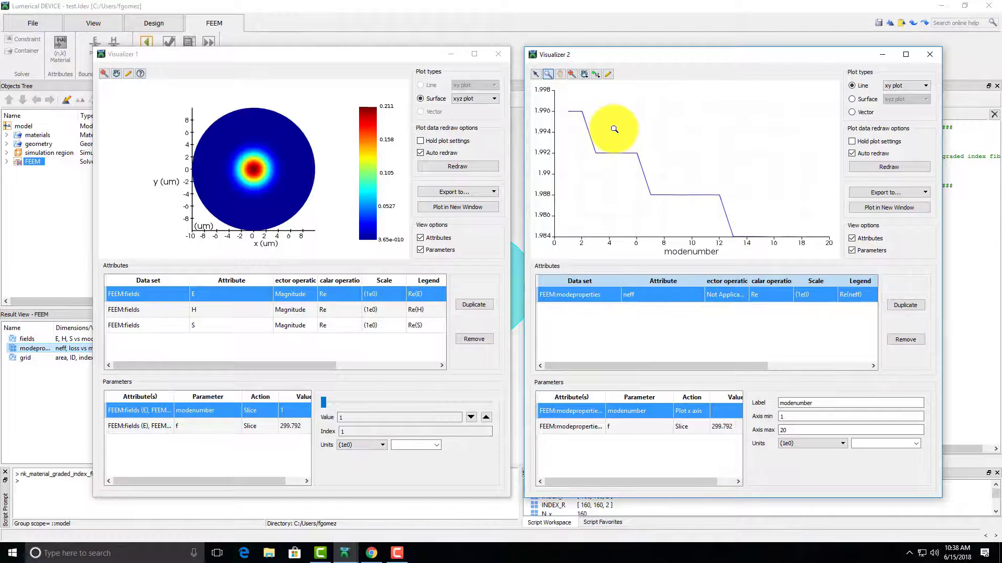
scroll(614, 129, "down", 2)
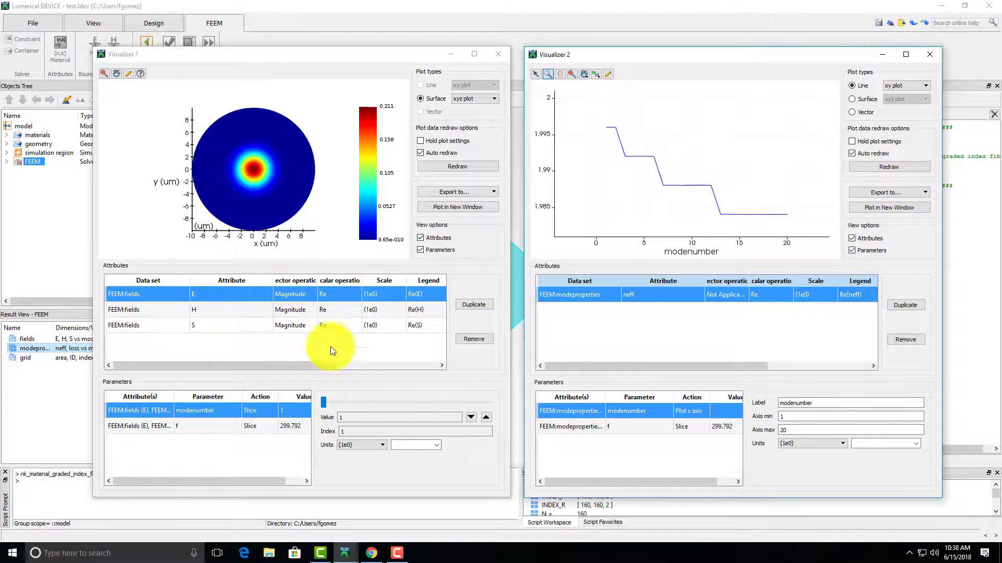
Step: Set the fields plot to mode number 5 and the scalar operation of E to Abs
left_click(487, 413)
left_click(487, 413)
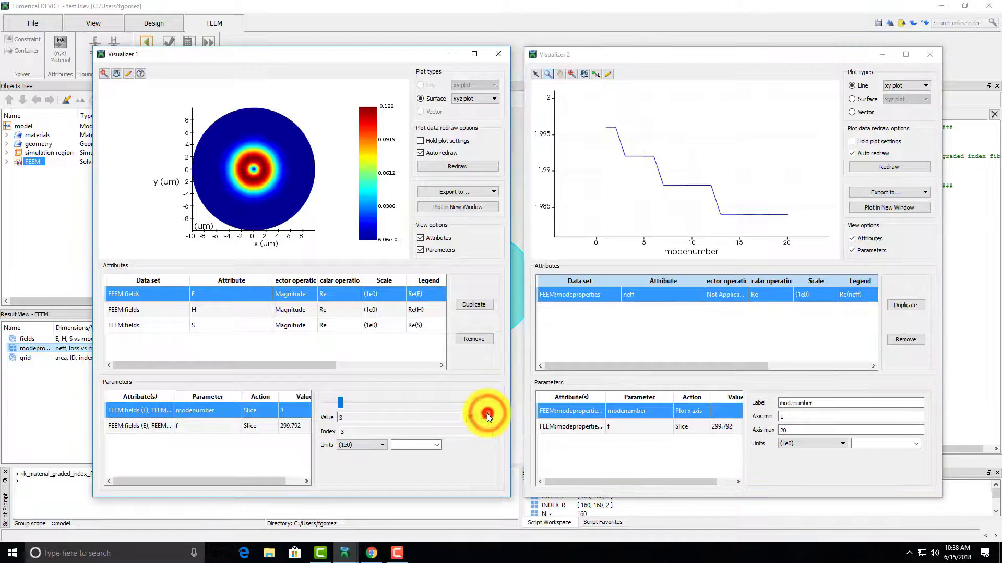
left_click(487, 414)
left_click(487, 414)
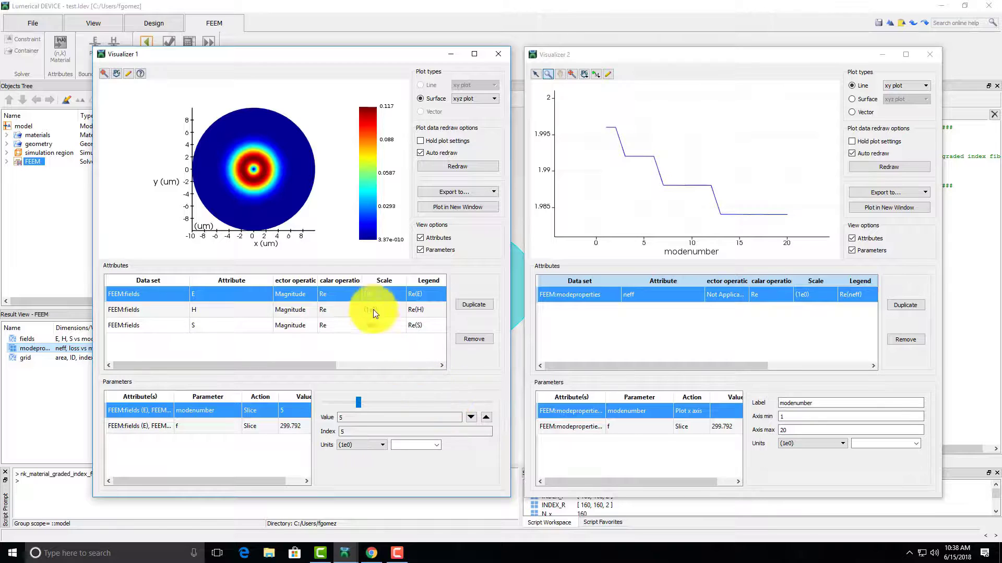
left_click(352, 293)
left_click(353, 294)
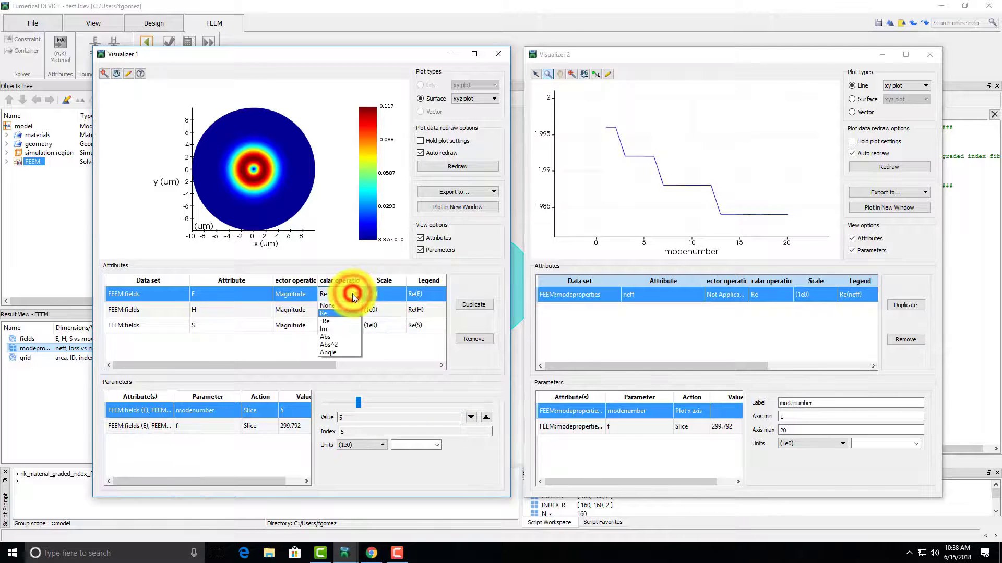
left_click(330, 336)
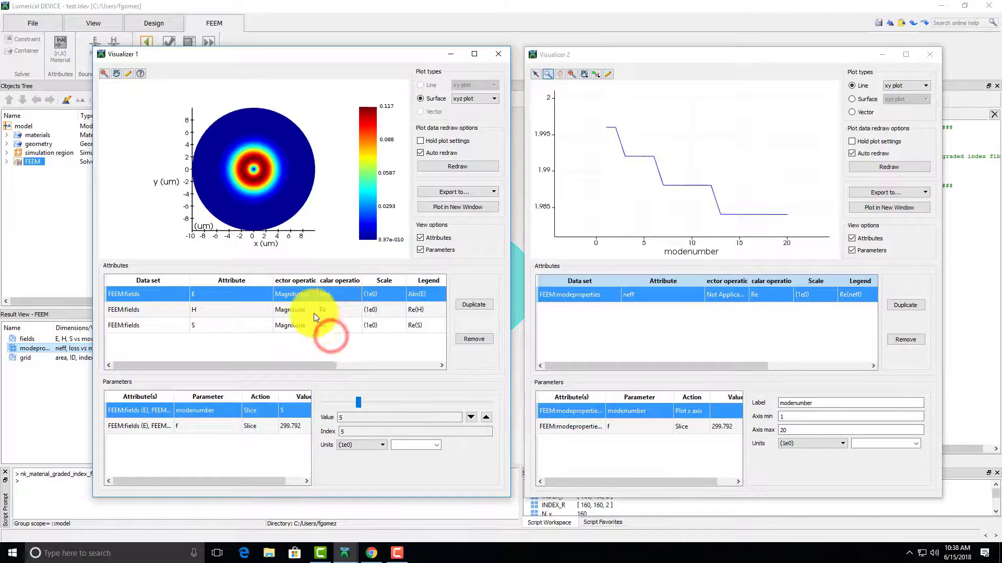
Step: View the X, Y and Z vector components of E in turn, and set the mode number to 10 with Z selected
left_click(309, 293)
left_click(309, 299)
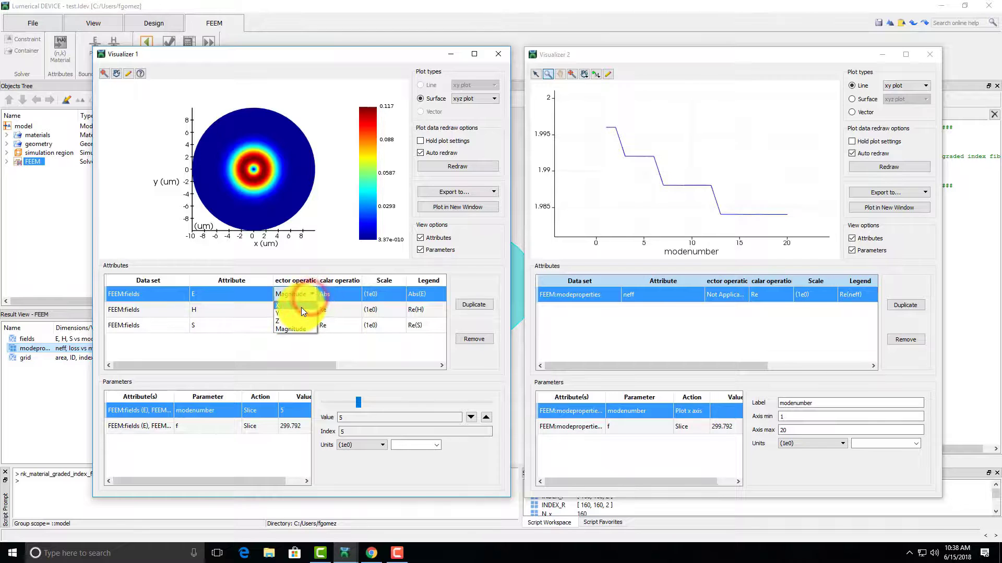
left_click(302, 307)
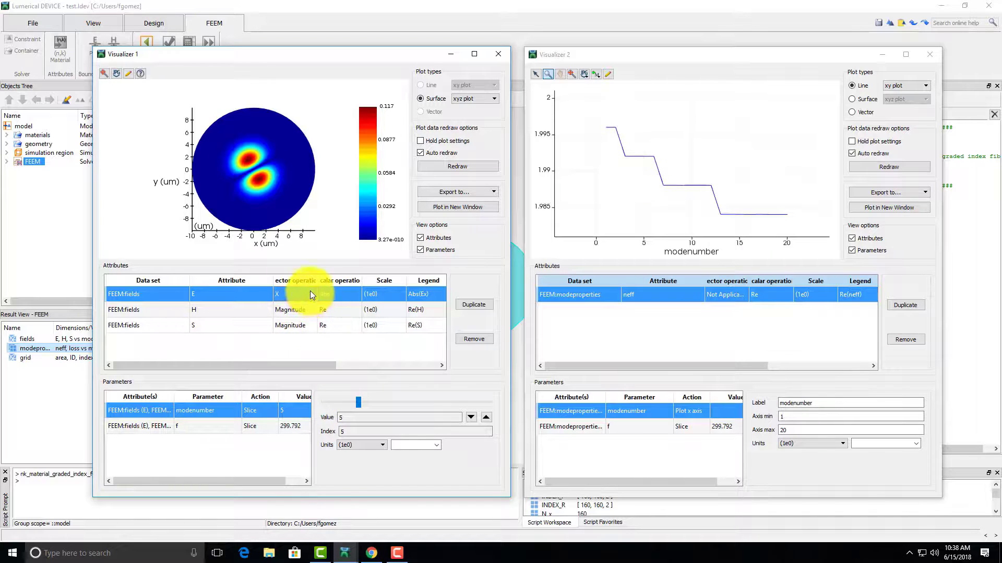
left_click(308, 293)
left_click(299, 312)
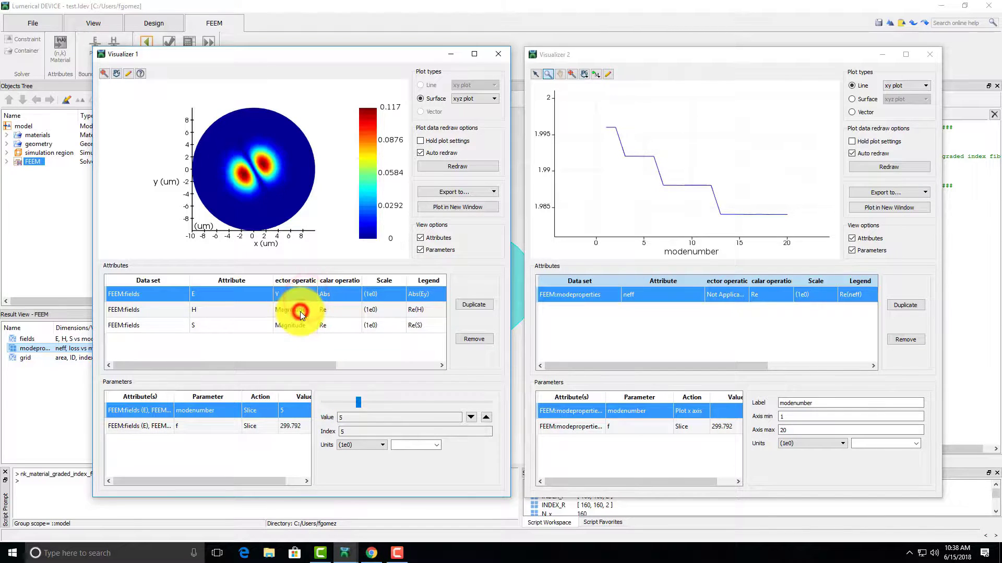
left_click(305, 294)
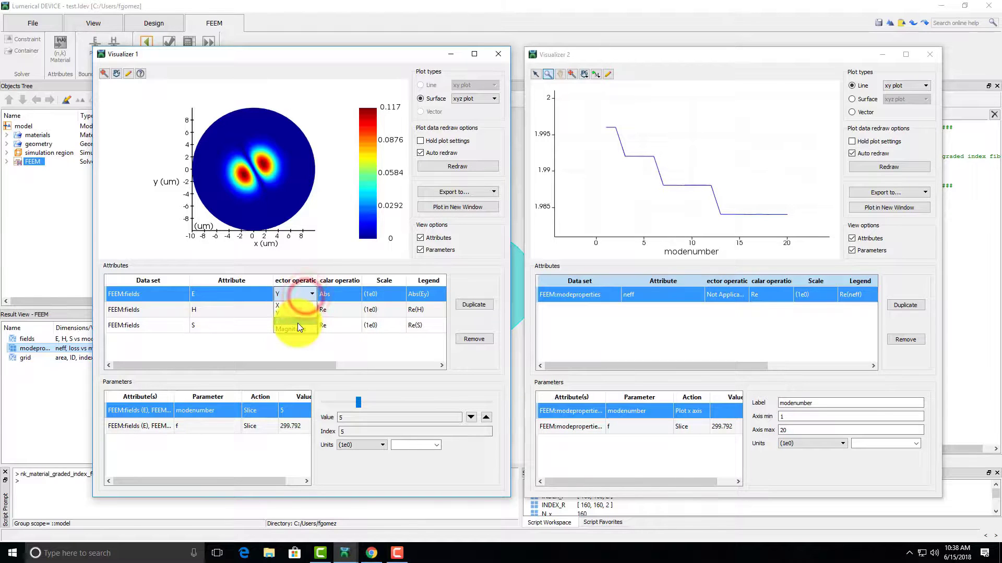
left_click(297, 324)
left_click_drag(358, 401, 399, 403)
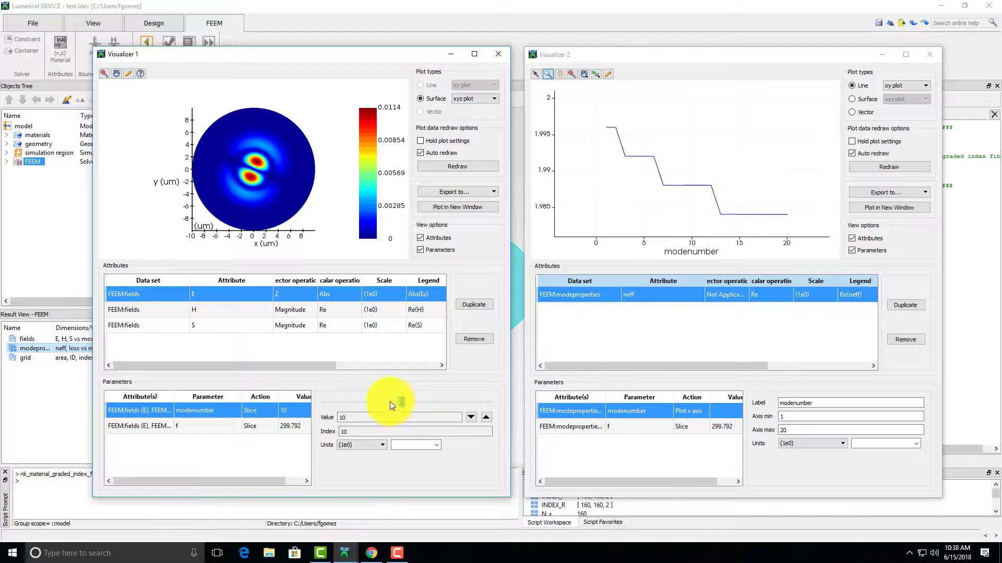